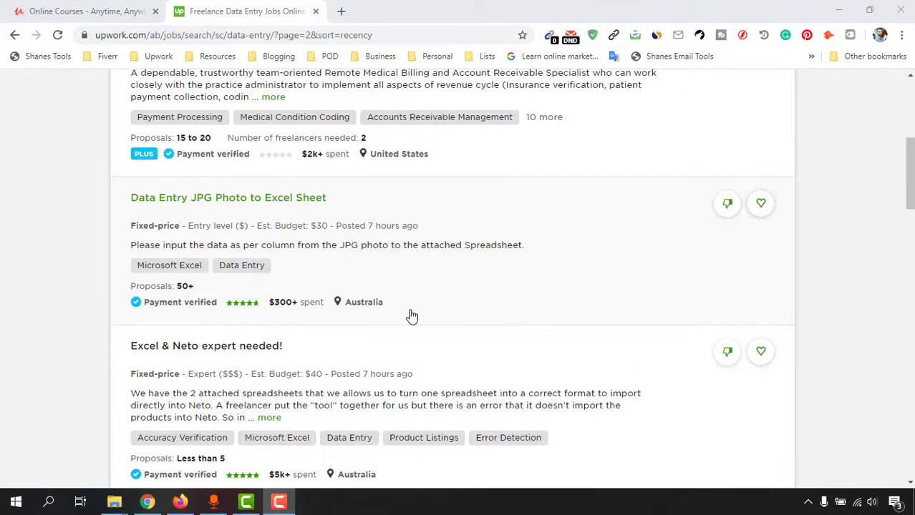
Open the Data Entry JPG Photo to Excel Sheet job posting in a new tab
right_click(295, 201)
left_click(307, 207)
key("ctrl+Tab")
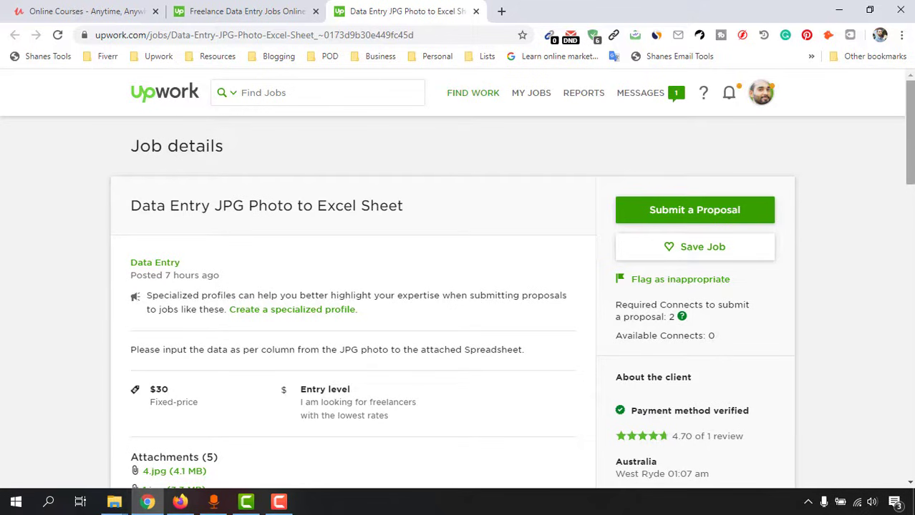
scroll(353, 267, "down", 2)
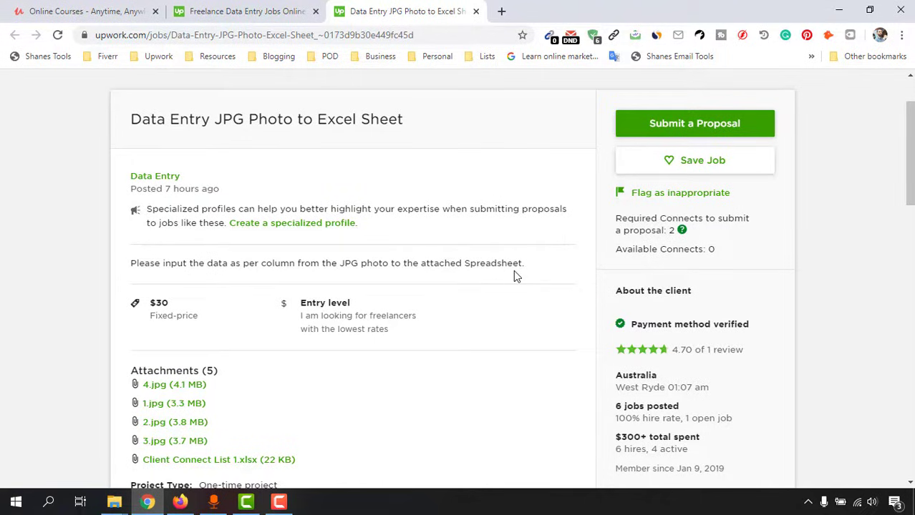
scroll(283, 312, "down", 1)
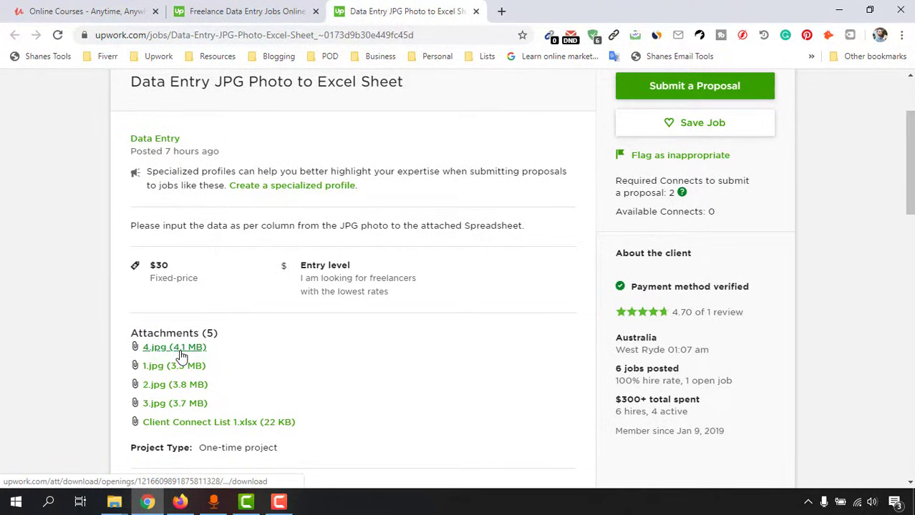
Save the Client Connect List 1.xlsx attachment to Downloads and open 1.jpg in a new tab
right_click(181, 428)
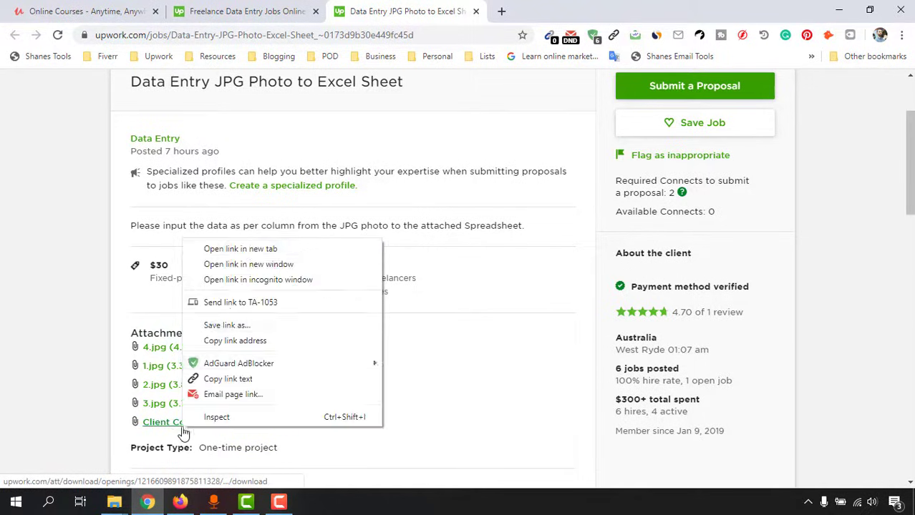
left_click(244, 253)
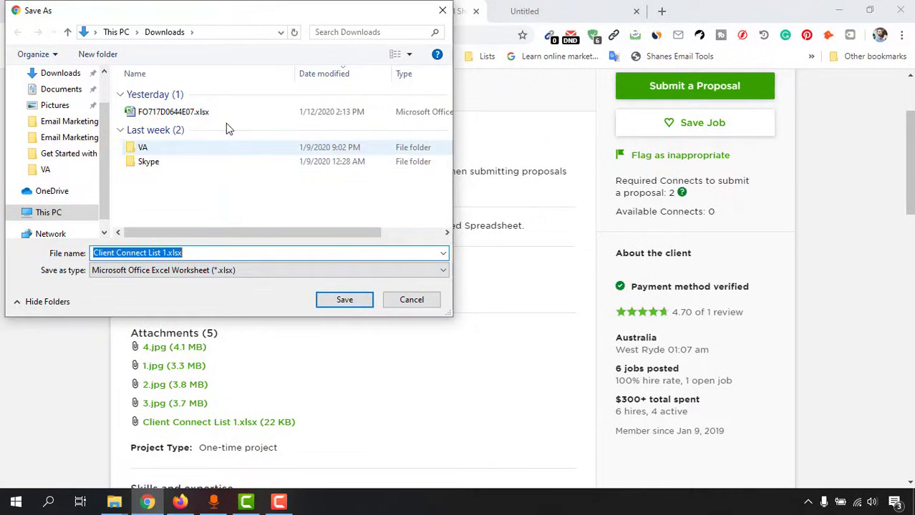
left_click(341, 302)
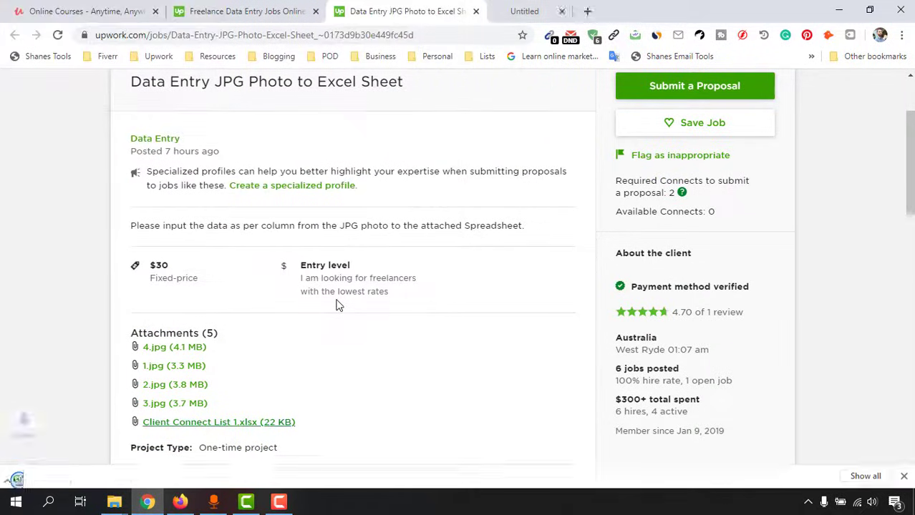
right_click(151, 374)
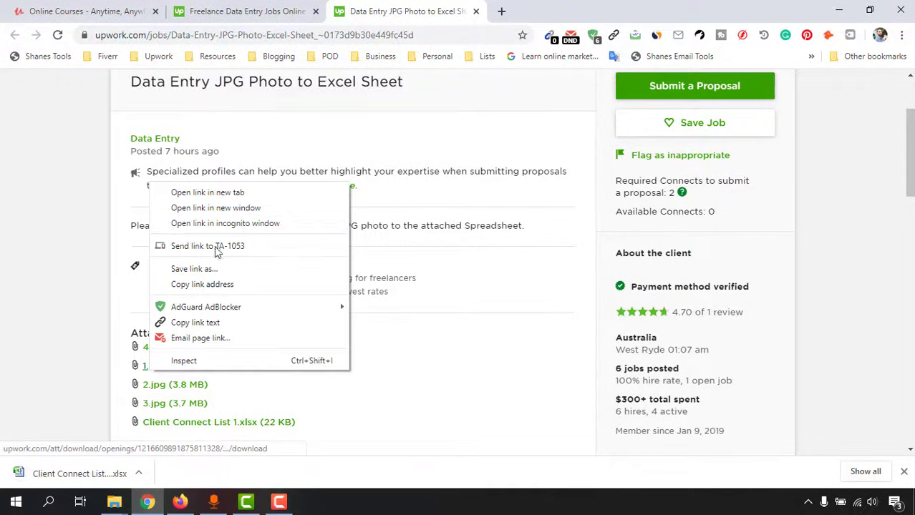
left_click(208, 192)
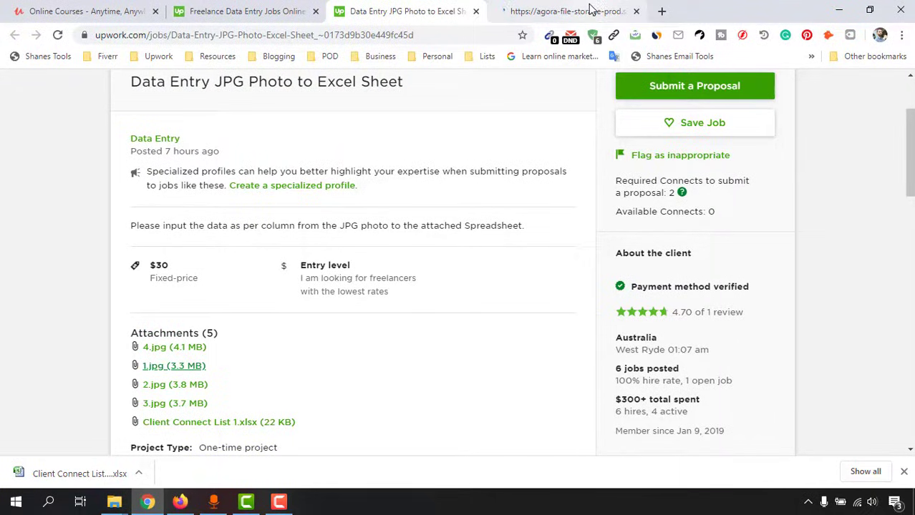
Open Client Connect List 1.xlsx in Excel, review the A1–D1 headings, then minimize Excel
left_click(50, 476)
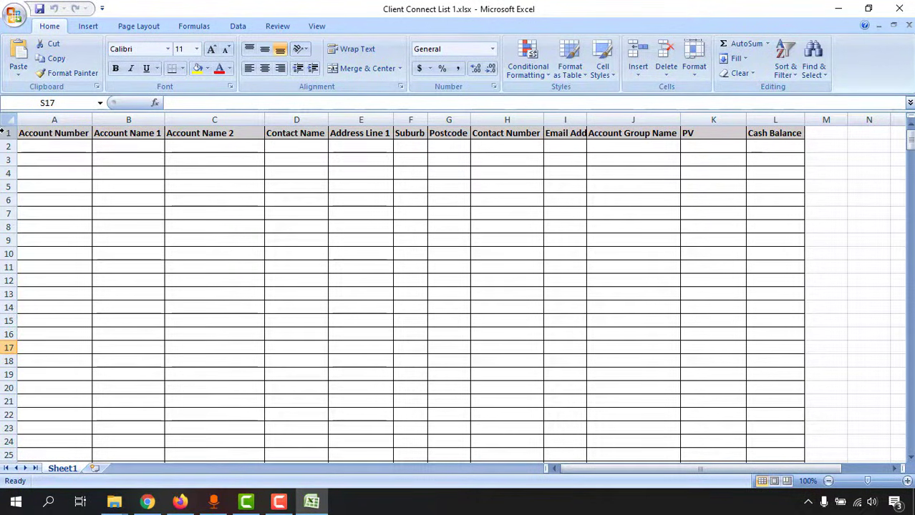
left_click(46, 136)
left_click(134, 135)
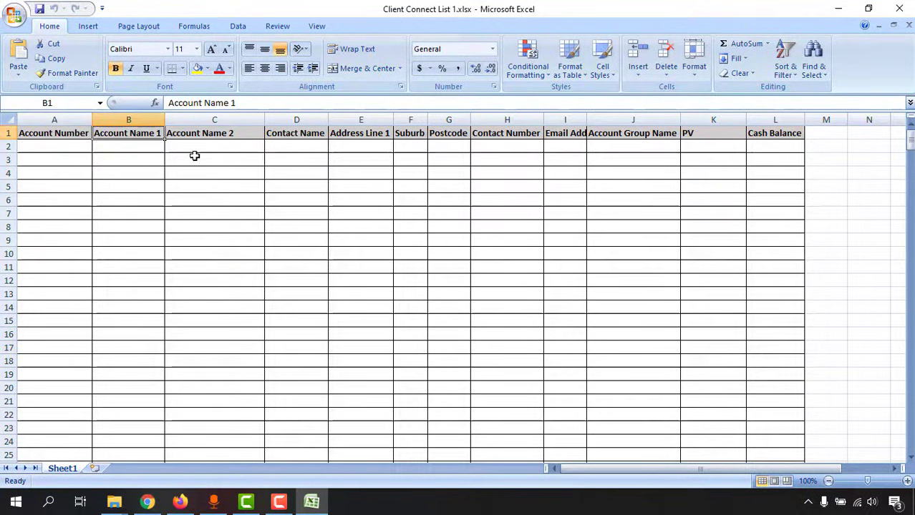
left_click(217, 134)
left_click(307, 136)
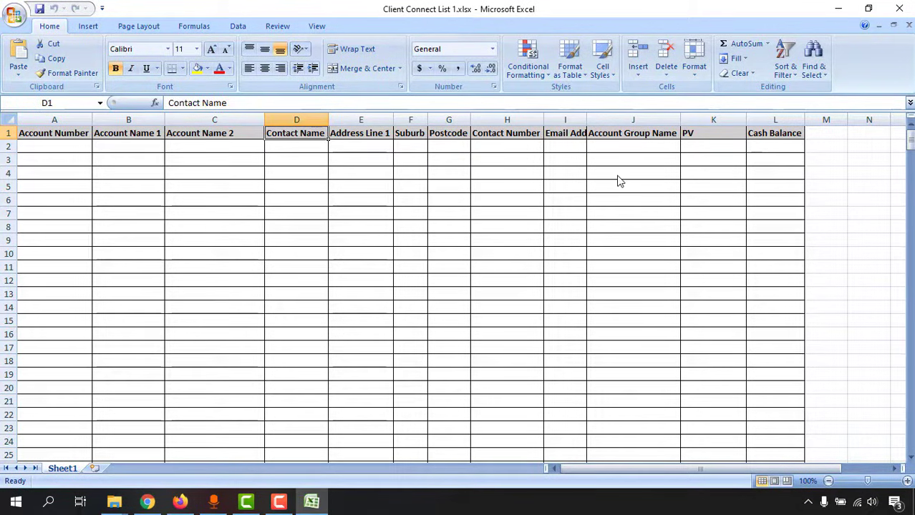
left_click(838, 9)
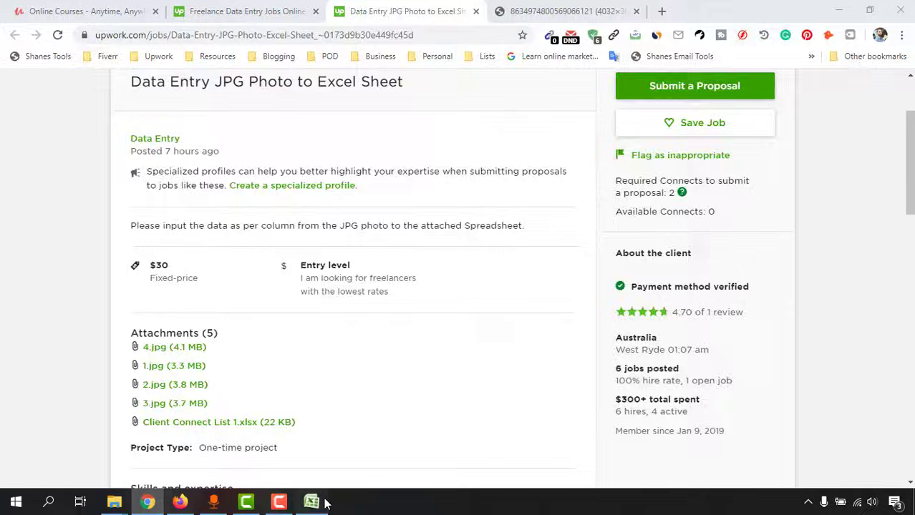
View the upside-down spreadsheet photo in its browser tab, zooming in and out
left_click(311, 501)
left_click(839, 9)
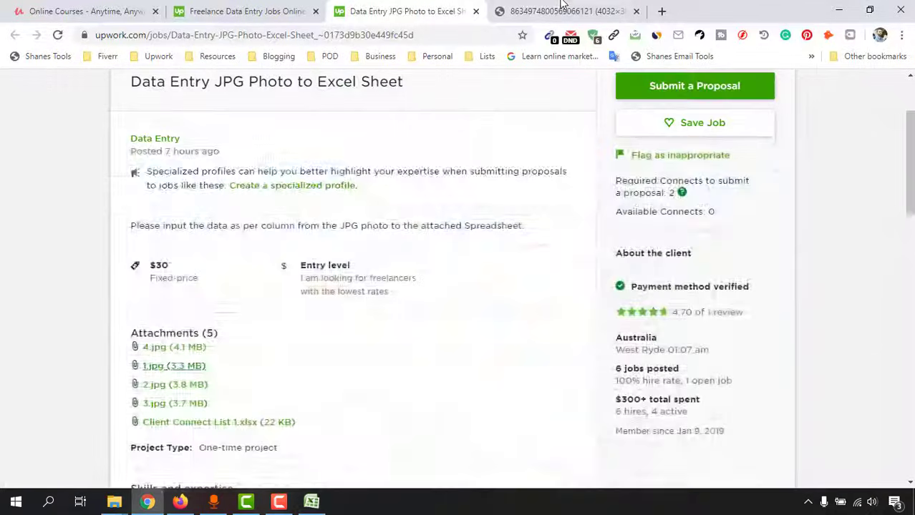
left_click(564, 11)
left_click(468, 280)
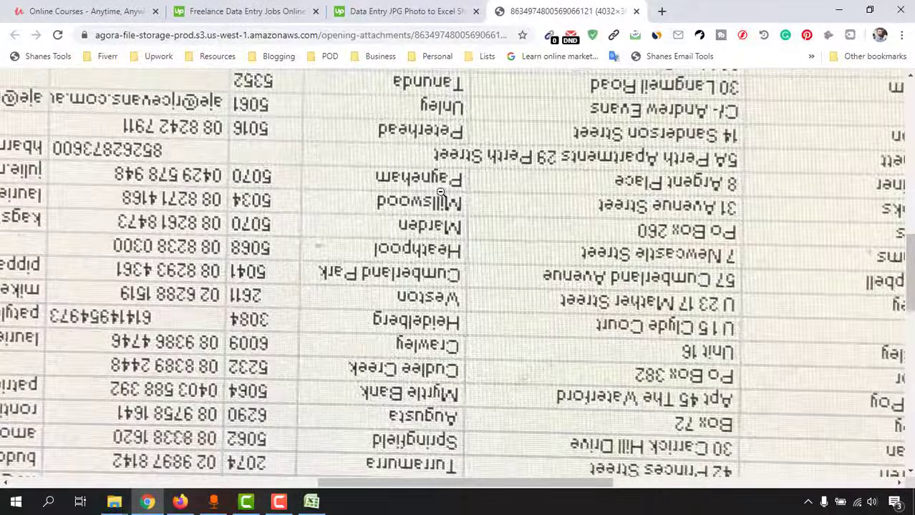
left_click(404, 10)
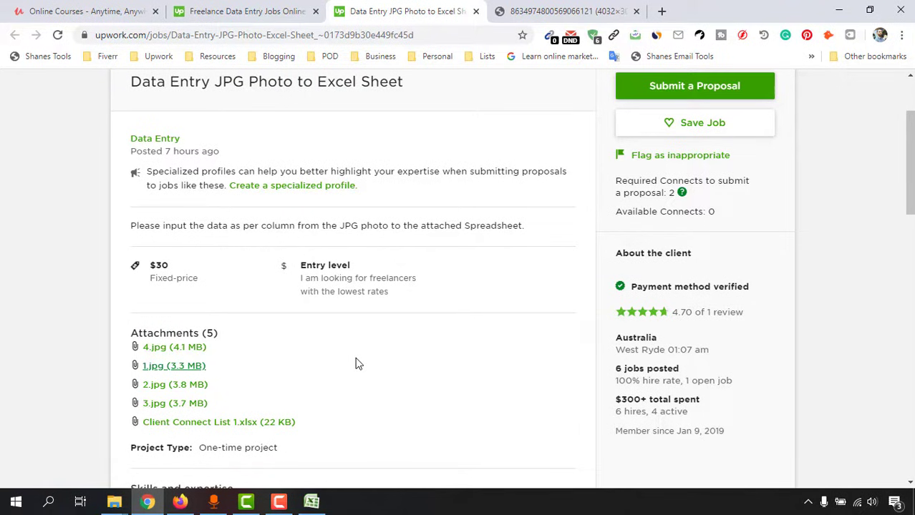
left_click(558, 11)
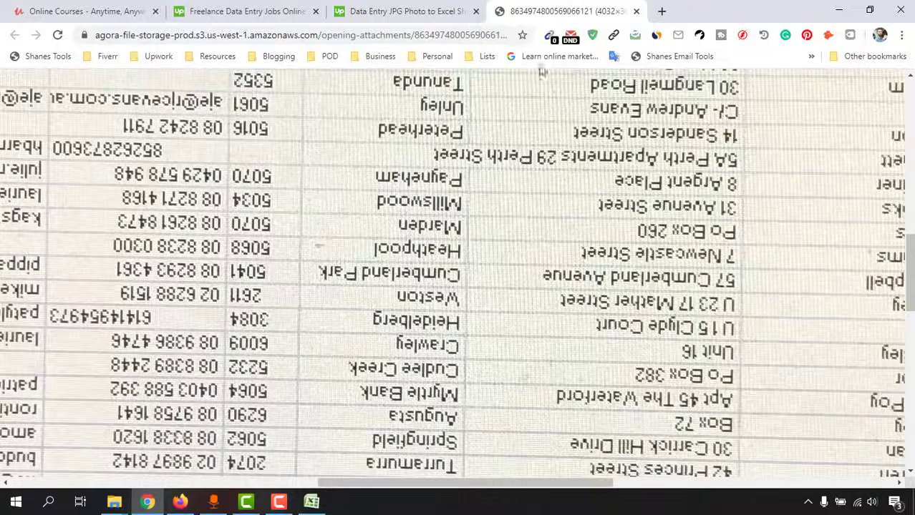
left_click(483, 279)
left_click(429, 280)
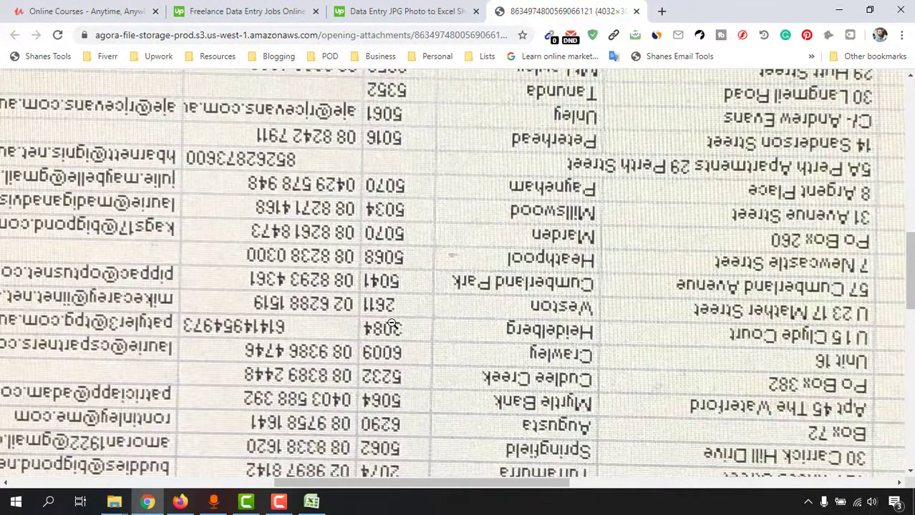
Save the photo to Downloads as 1.jpg
right_click(388, 243)
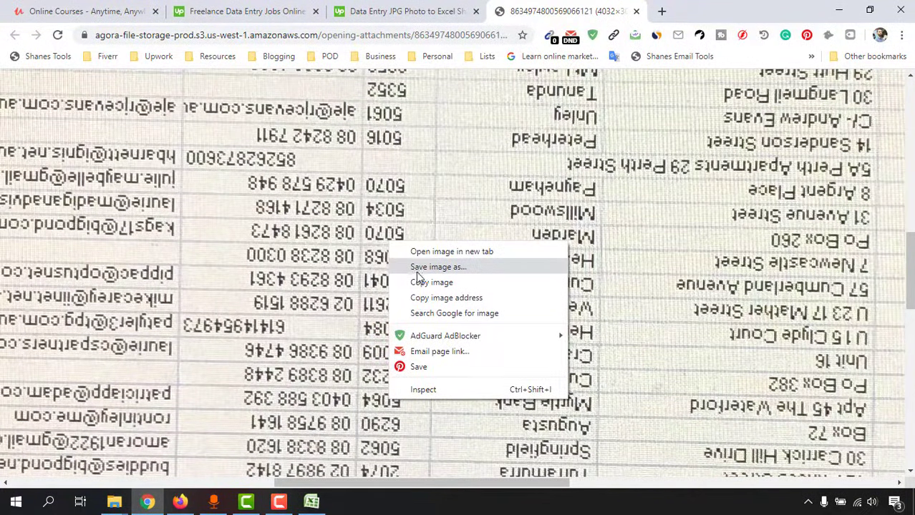
left_click(417, 269)
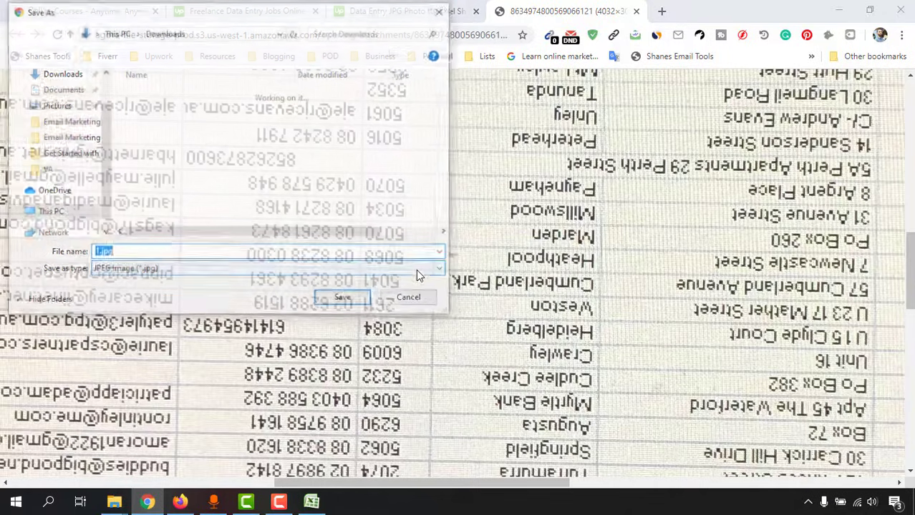
left_click(329, 308)
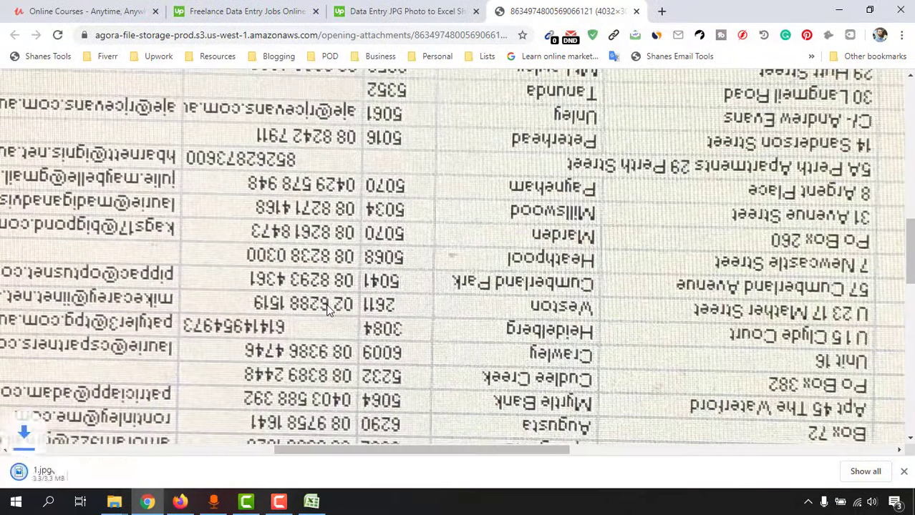
Open 1.jpg in Photos full screen and rotate it twice so it reads upright
left_click(39, 476)
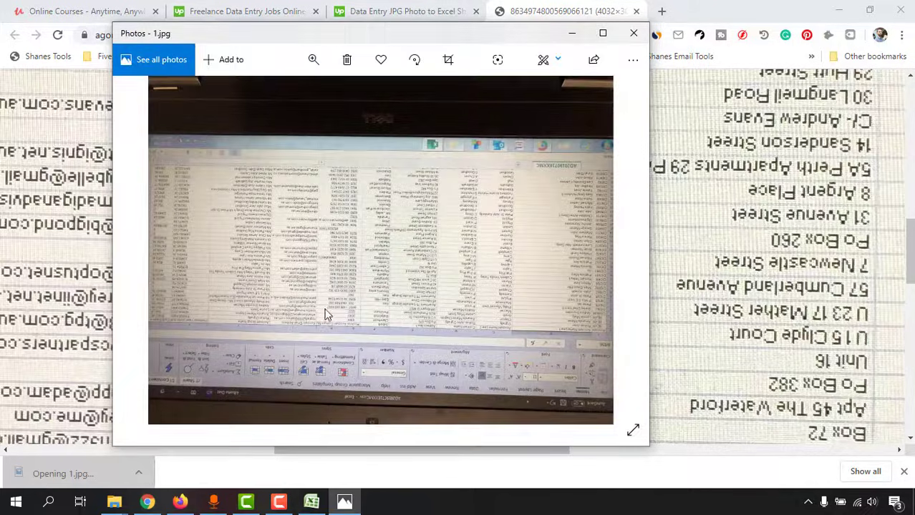
left_click(600, 35)
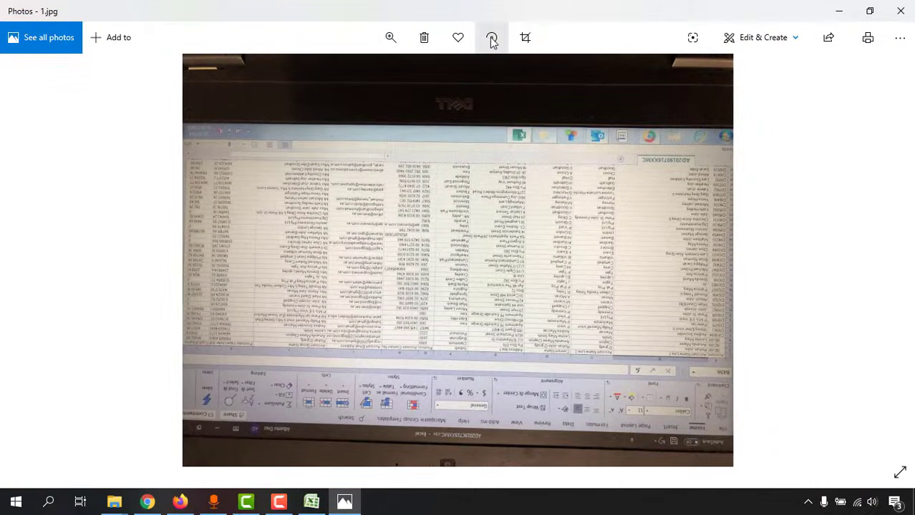
left_click(492, 39)
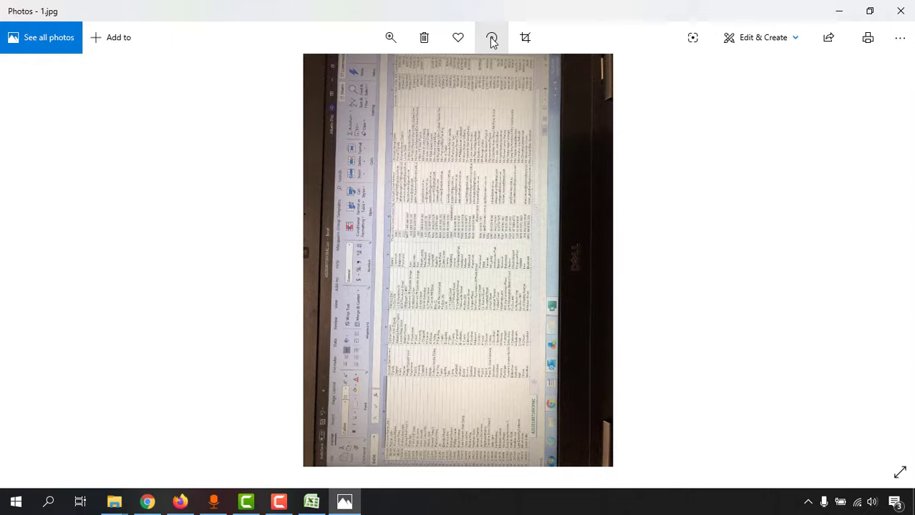
left_click(492, 39)
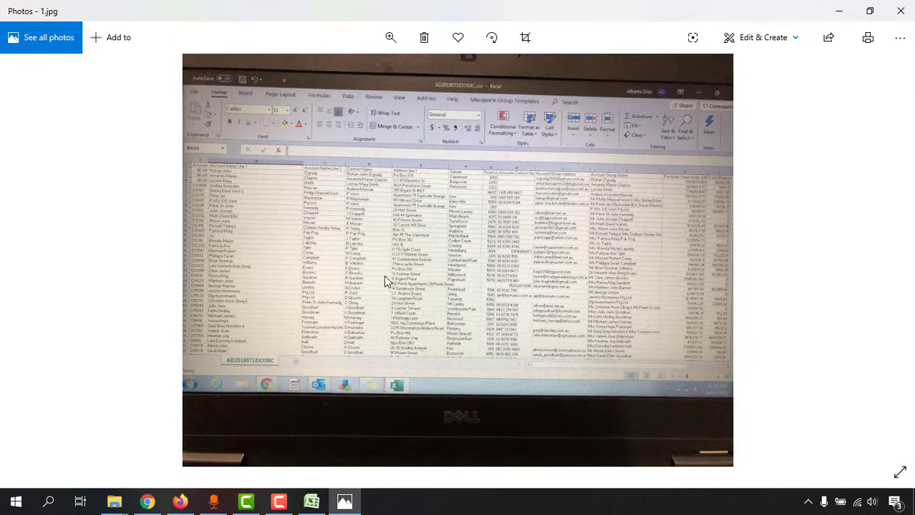
Restore the Photos window from full screen and snap it to the left half
scroll(382, 260, "up", 3)
scroll(301, 264, "up", 1)
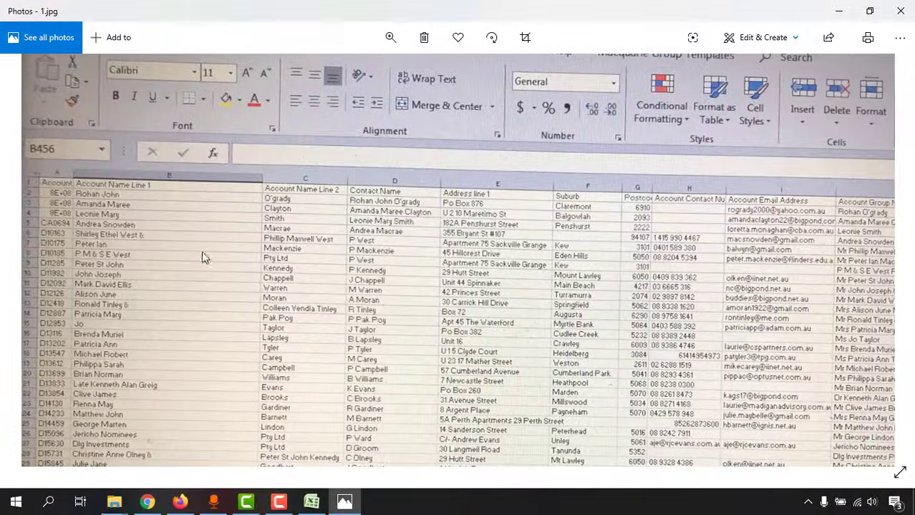
scroll(204, 261, "down", 4)
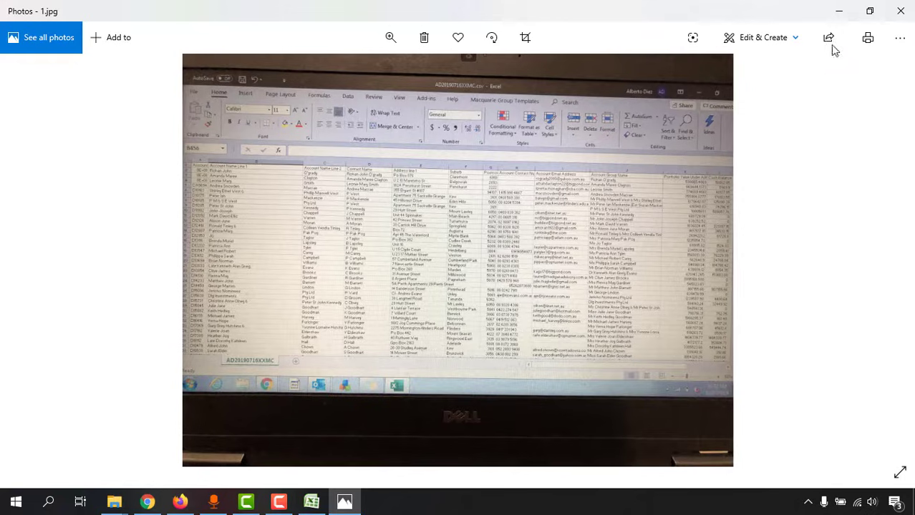
left_click(871, 13)
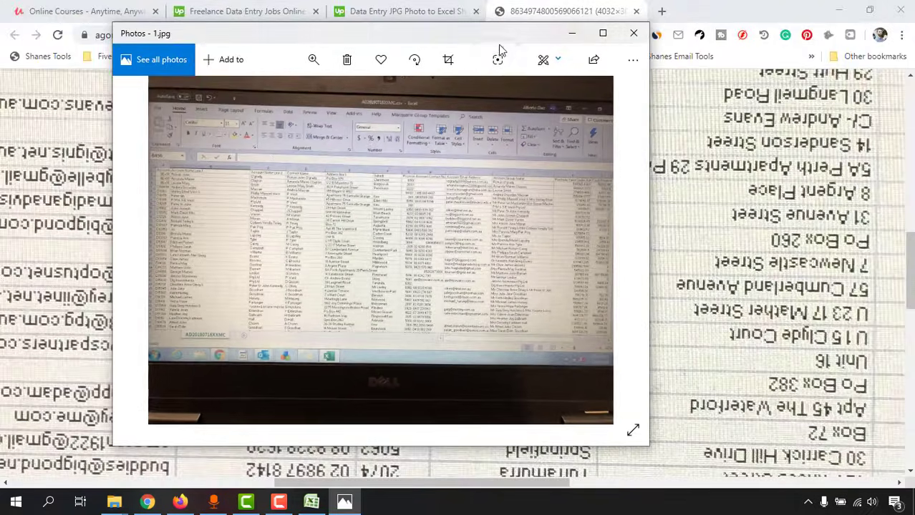
left_click_drag(492, 38, 0, 250)
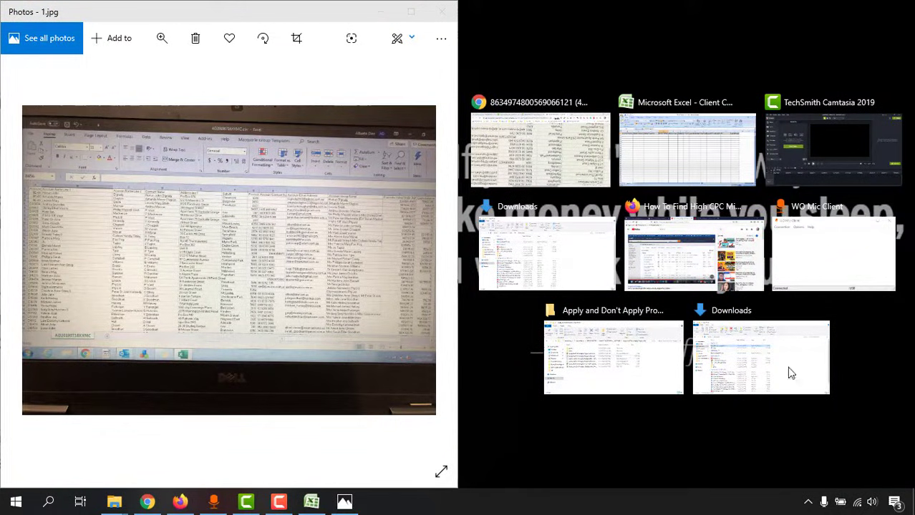
Select cell A2 in Client Connect List and dock Excel on the right half beside Photos
left_click(312, 502)
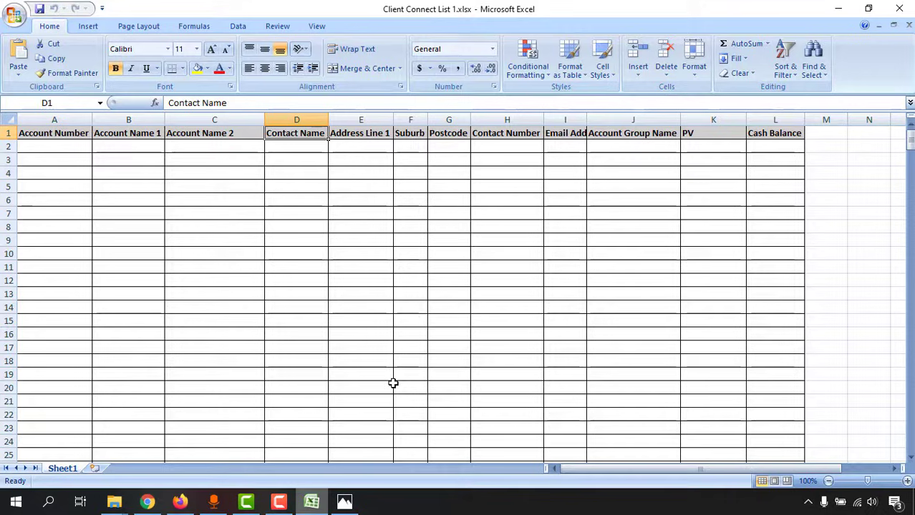
left_click(227, 156)
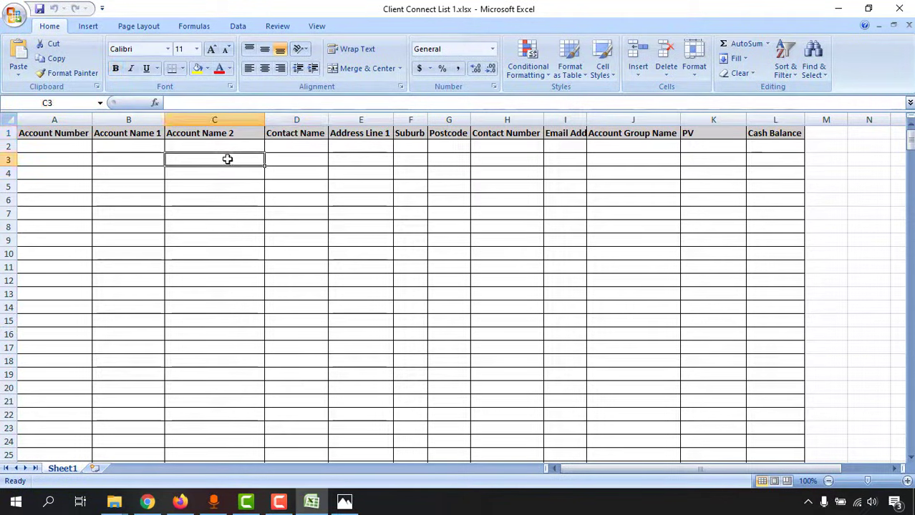
key("Left")
key("Left")
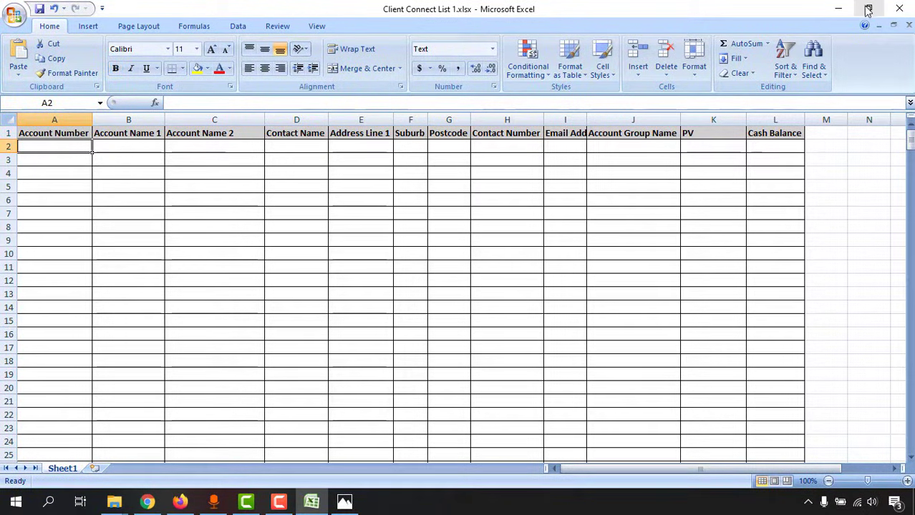
left_click(868, 10)
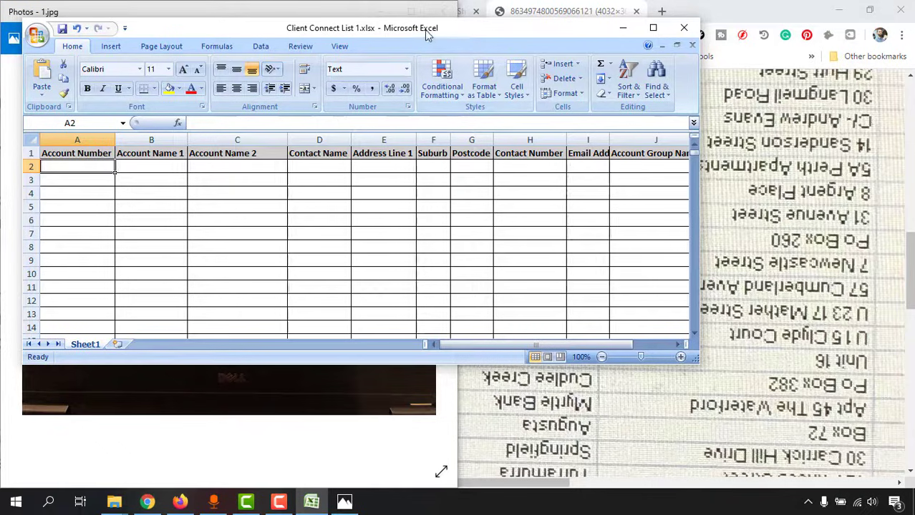
mouse_move(422, 13)
left_mouse_down()
mouse_move(493, 39)
mouse_move(914, 86)
left_mouse_up()
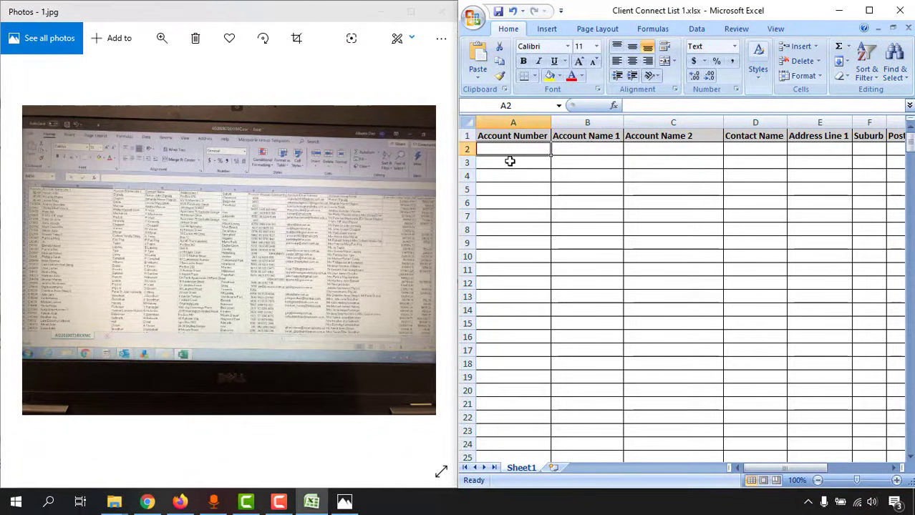
left_click(181, 234)
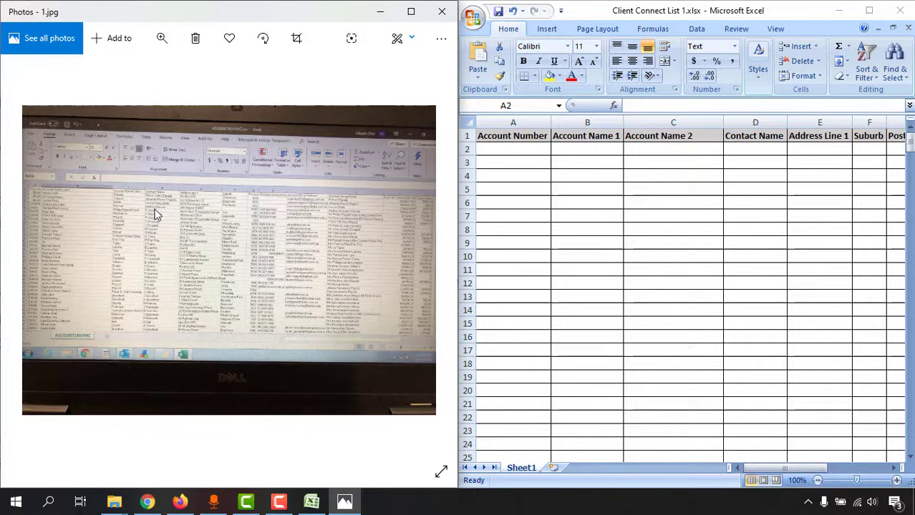
Zoom the photo in on its account-number and account-name columns A–B, then return to Excel's A2
scroll(179, 230, "up", 3)
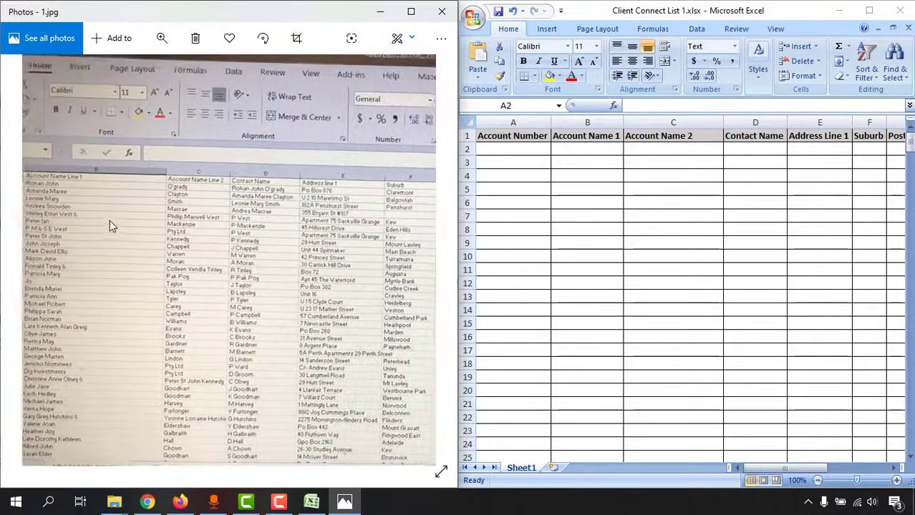
scroll(194, 251, "up", 2)
scroll(194, 252, "up", 1)
scroll(179, 254, "up", 1)
scroll(149, 179, "up", 1)
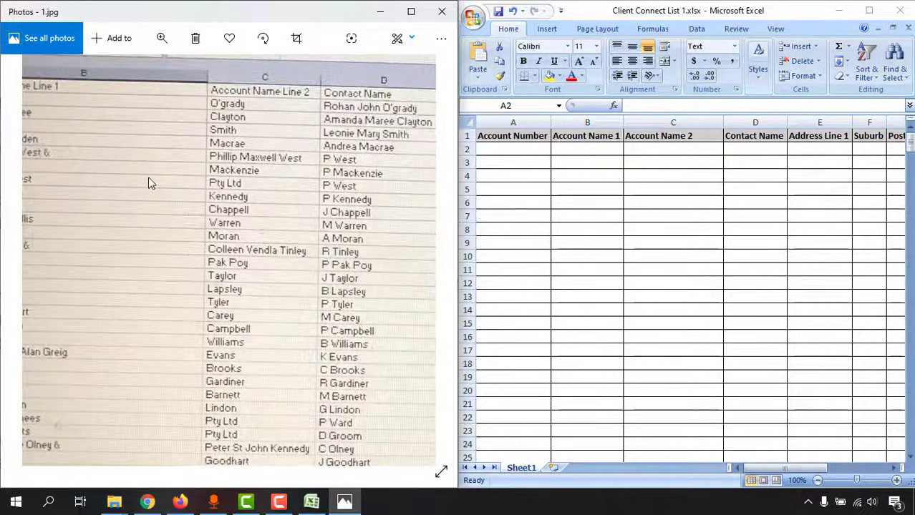
scroll(309, 312, "up", 1)
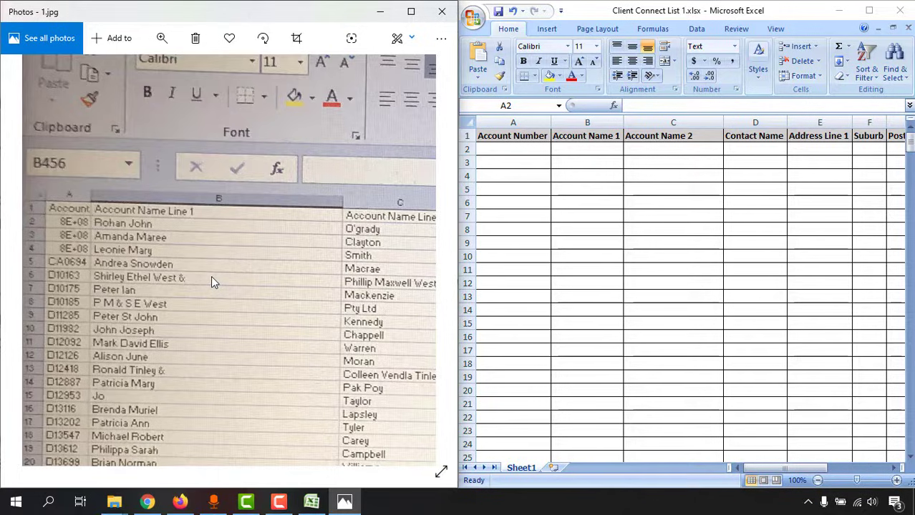
scroll(211, 276, "up", 1)
scroll(201, 268, "down", 1)
scroll(130, 206, "up", 1)
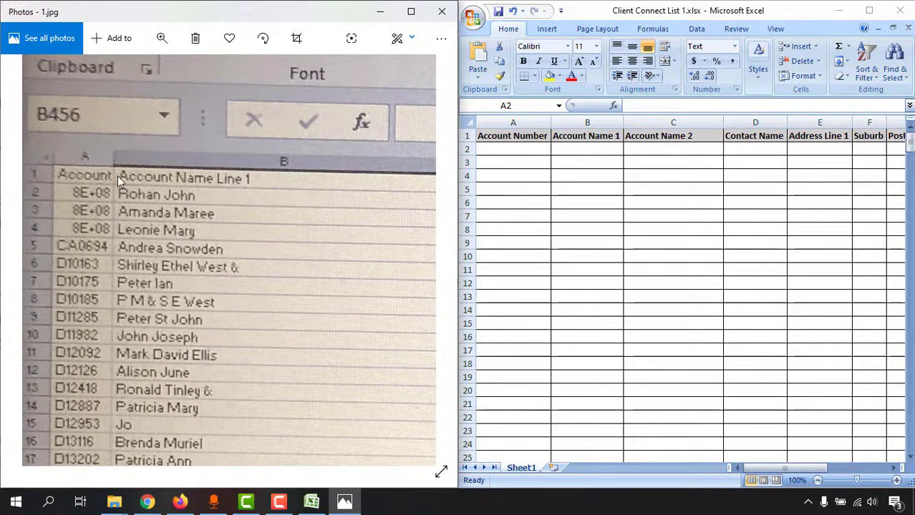
left_click(534, 148)
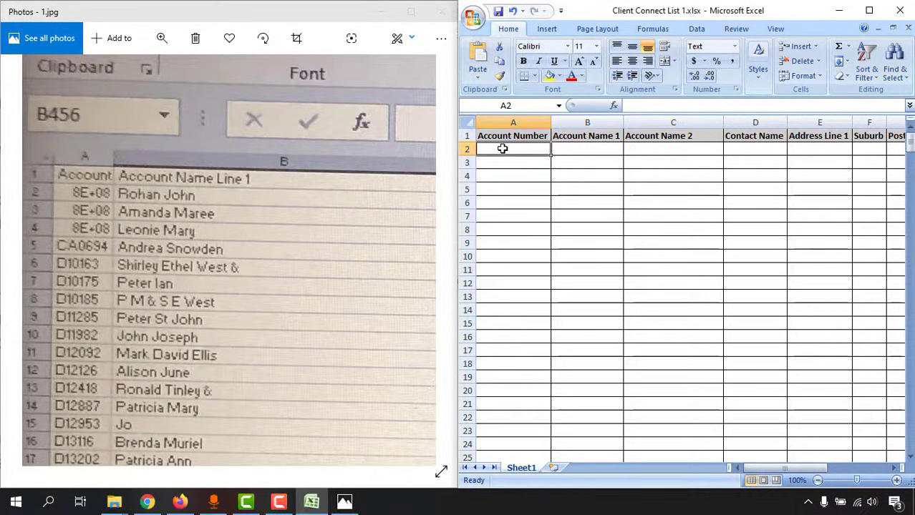
Enter the first account number in A2 and the client's first names as Account Name 1 in B2
type("8E+08")
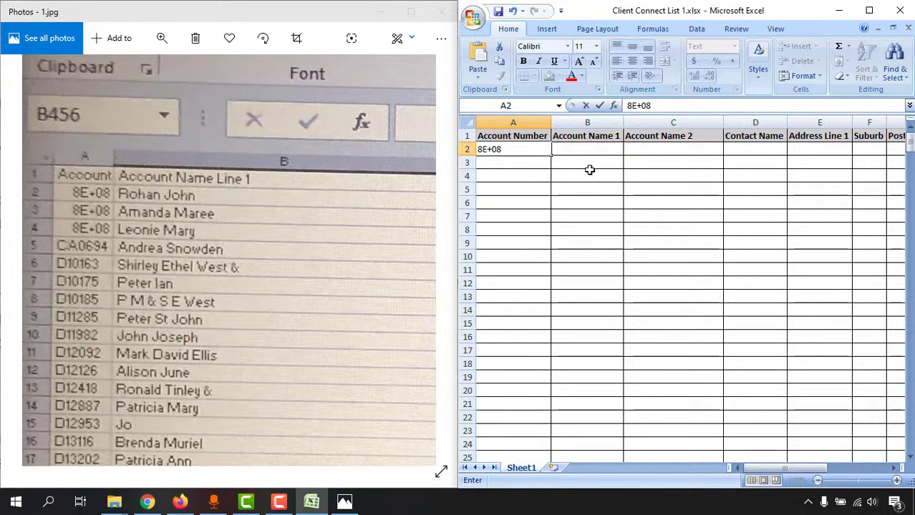
left_click(589, 172)
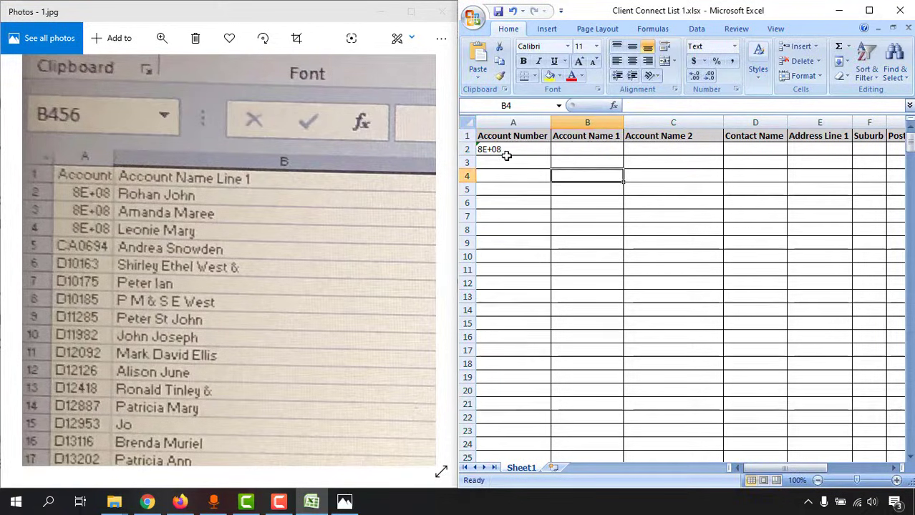
left_click(501, 150)
left_click(78, 193)
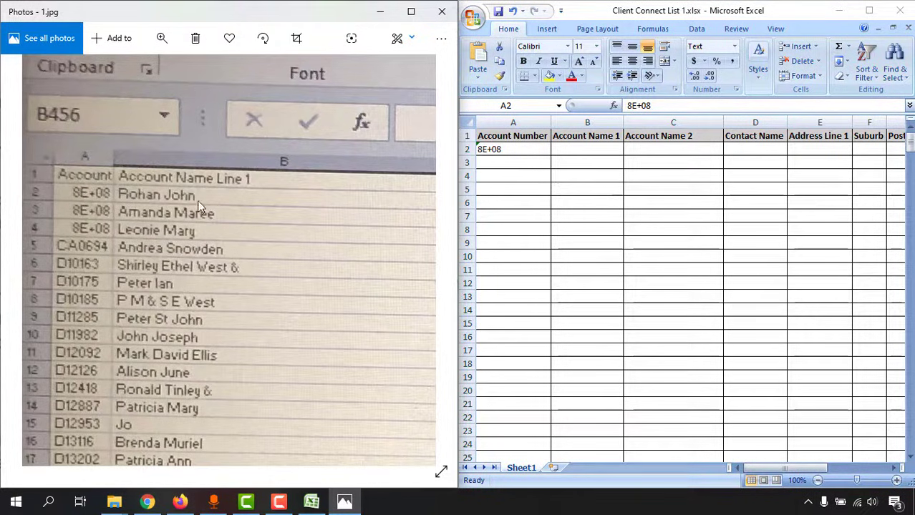
left_click(580, 149)
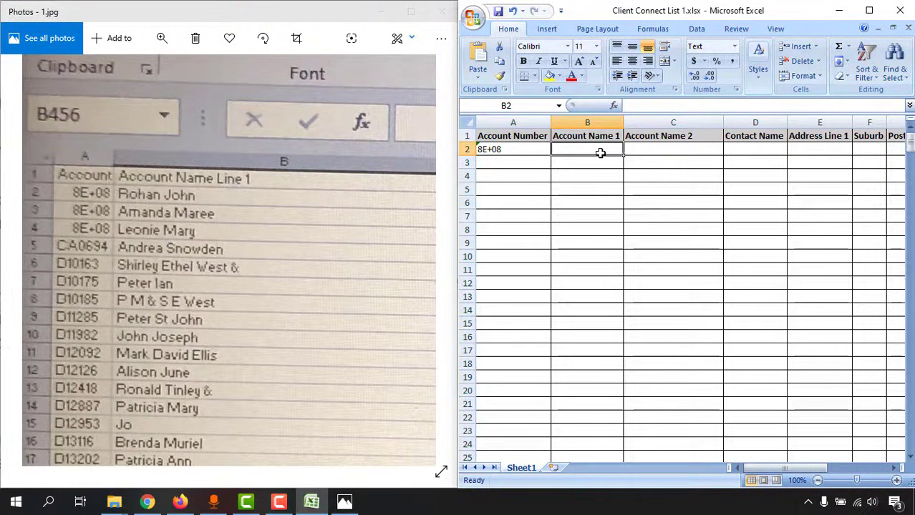
type("Roa")
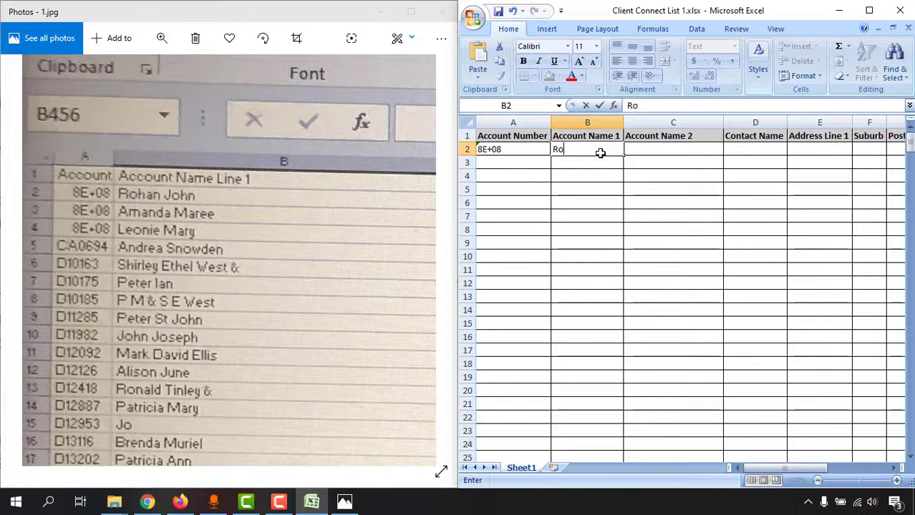
key("Tab")
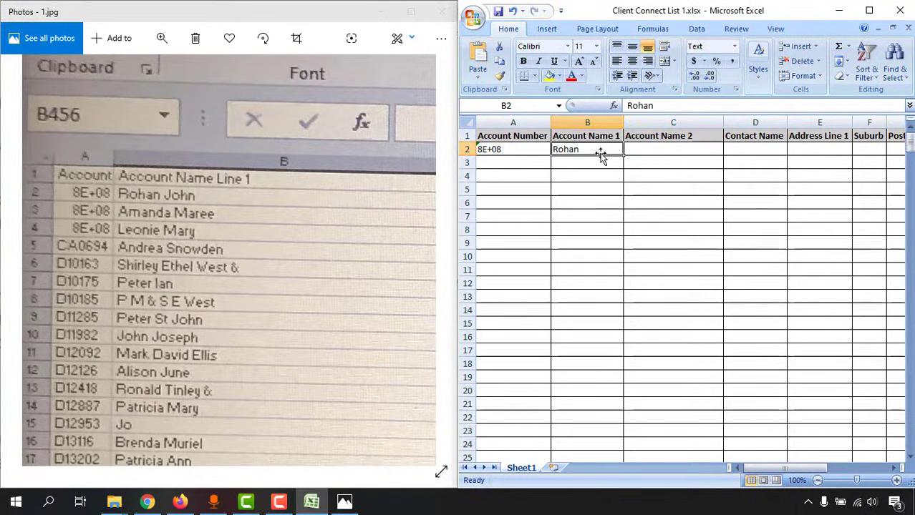
double_click(603, 151)
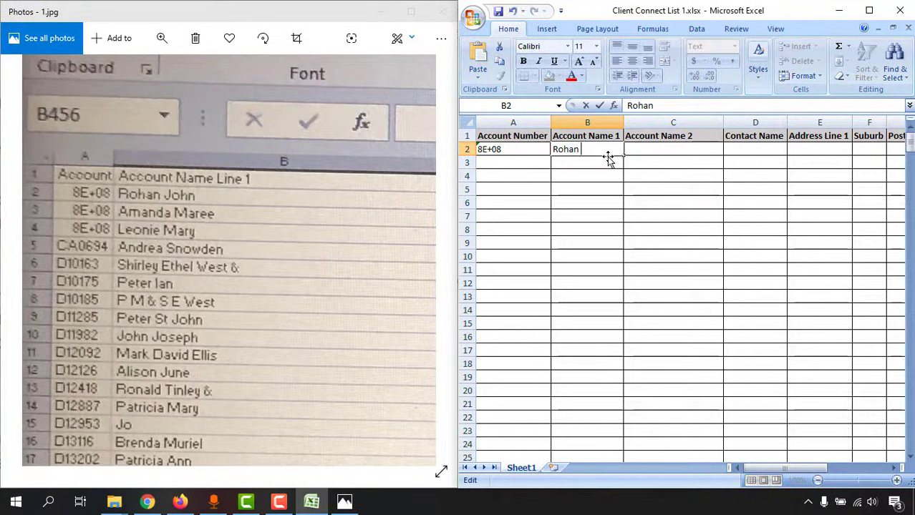
key("Tab")
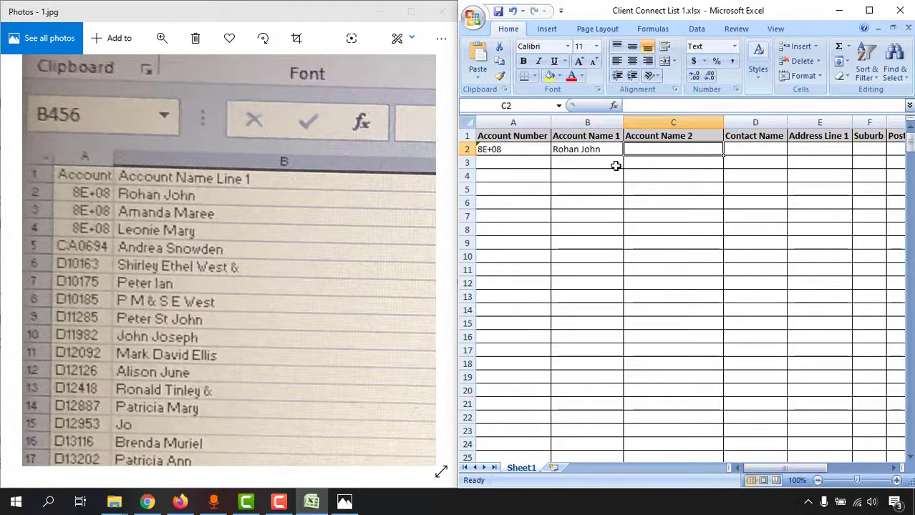
Enter the client's surname as Account Name 2 in C2 and the full contact name in D2
left_click_drag(386, 218, 122, 194)
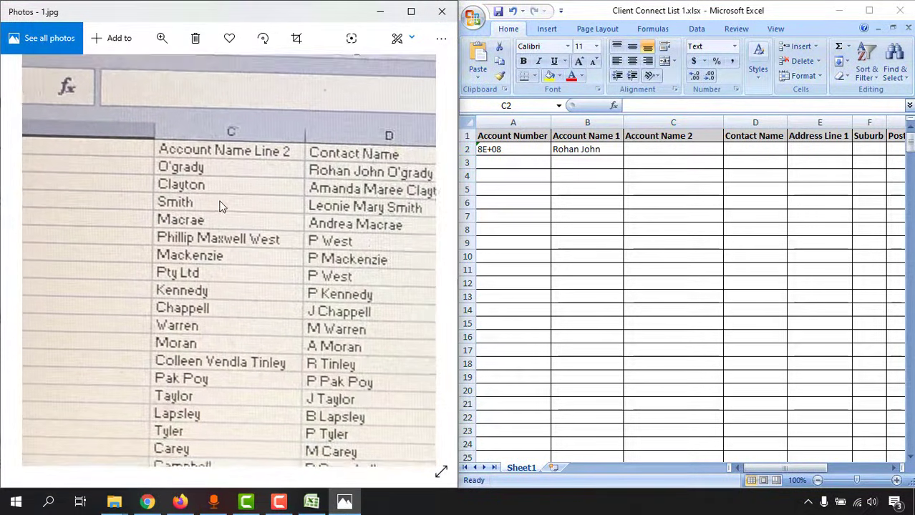
left_click_drag(221, 204, 120, 145)
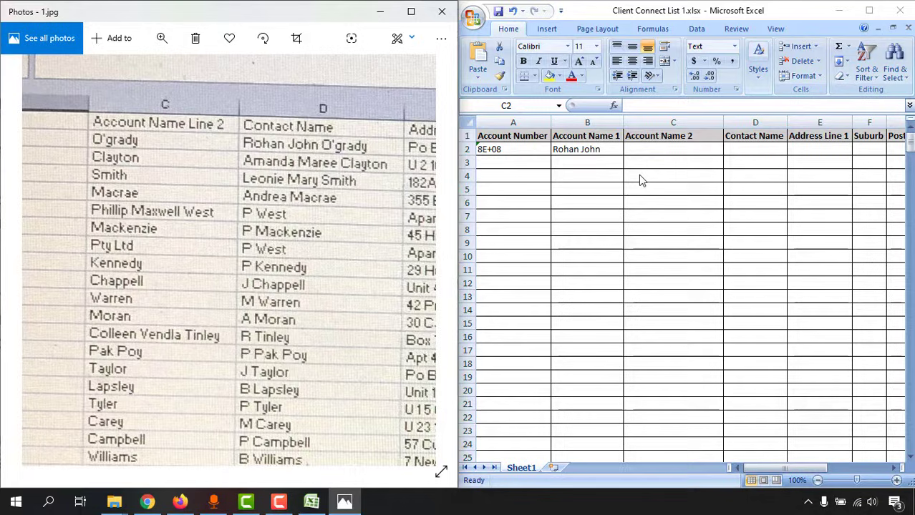
left_click(643, 149)
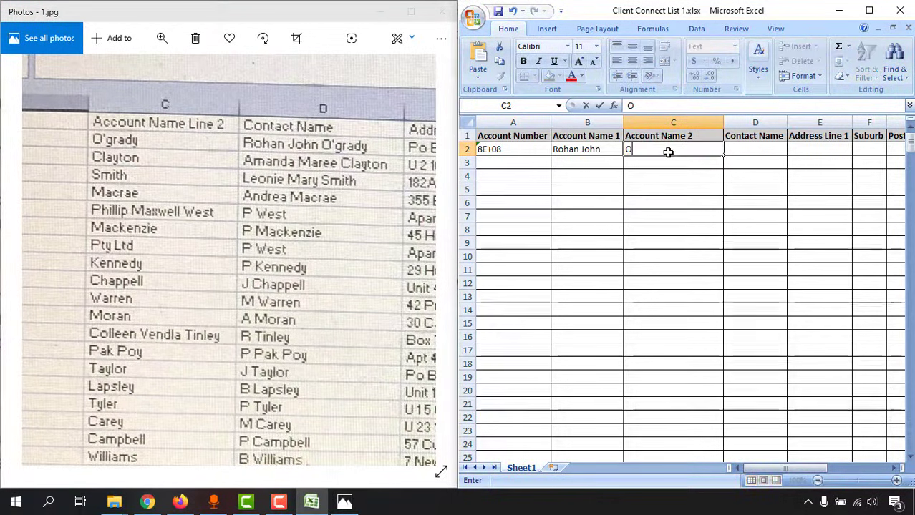
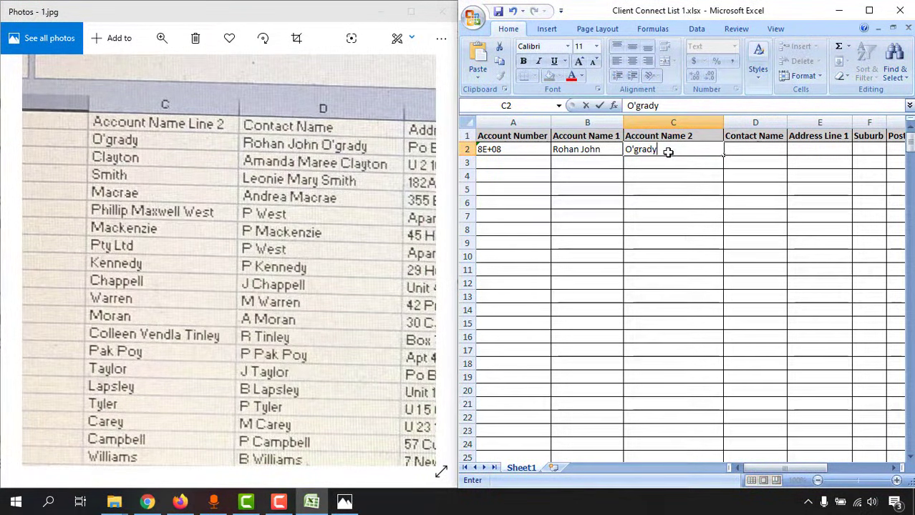
left_click_drag(308, 159, 292, 169)
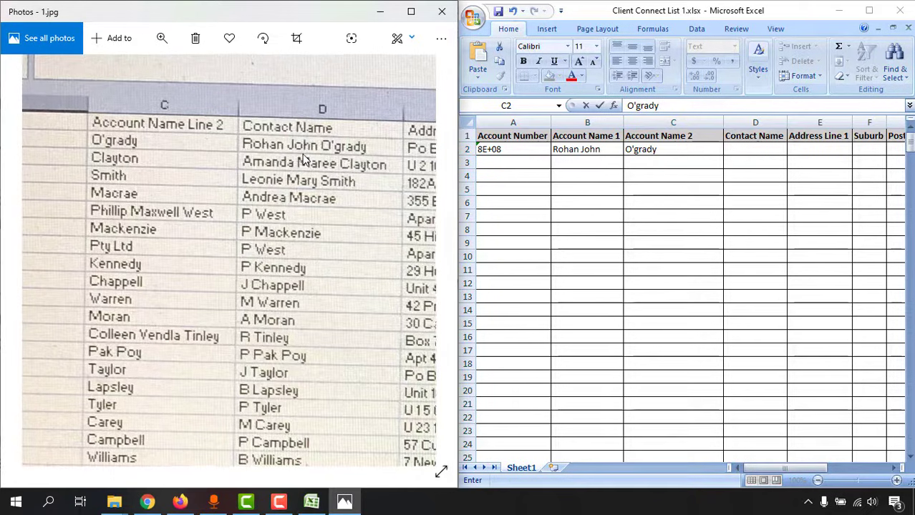
left_click(752, 149)
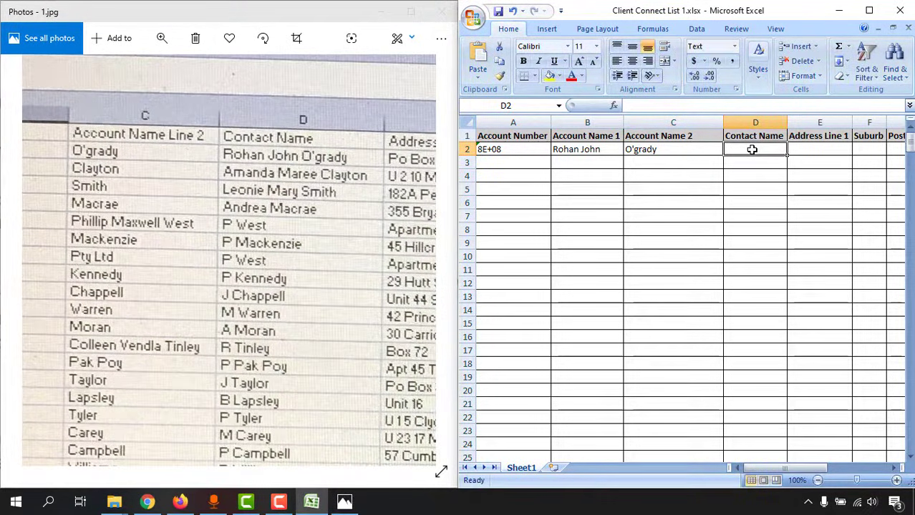
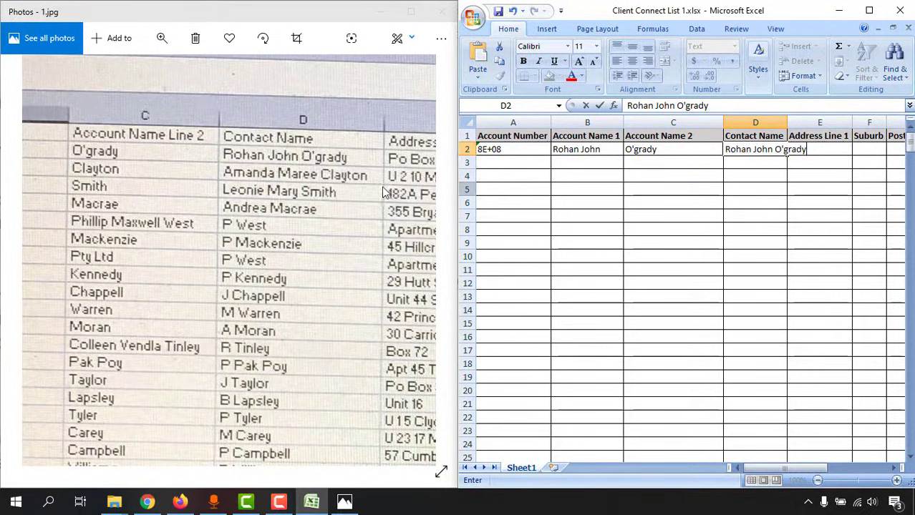
Enter the client's PO box address in E2 and the suburb in F2 from the photo
left_click_drag(432, 166, 221, 150)
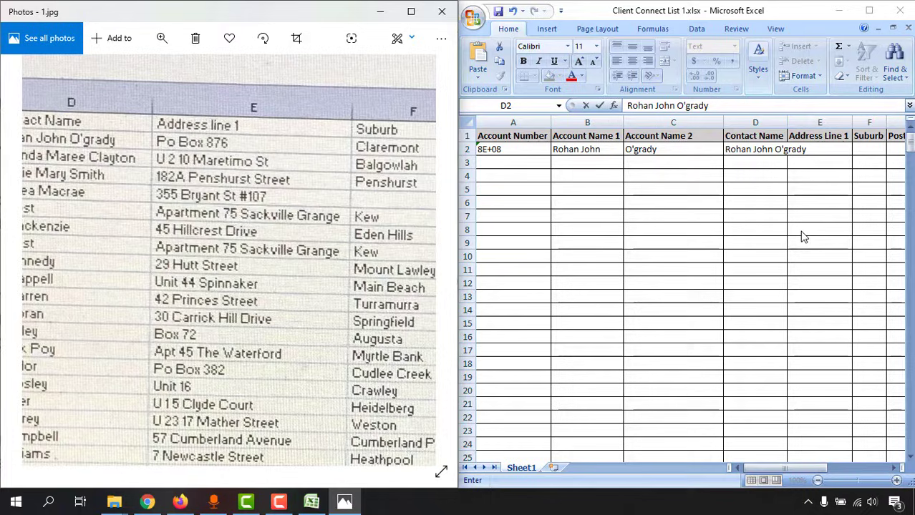
left_click(820, 175)
left_click(822, 152)
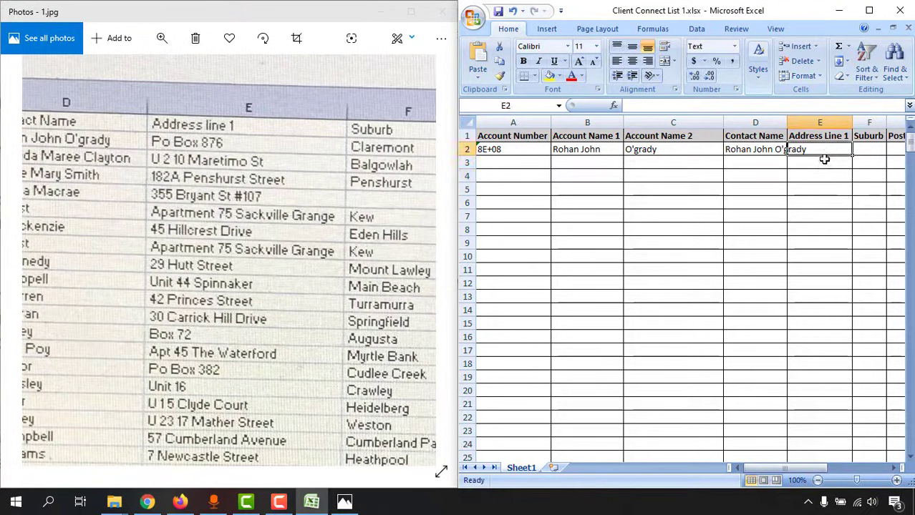
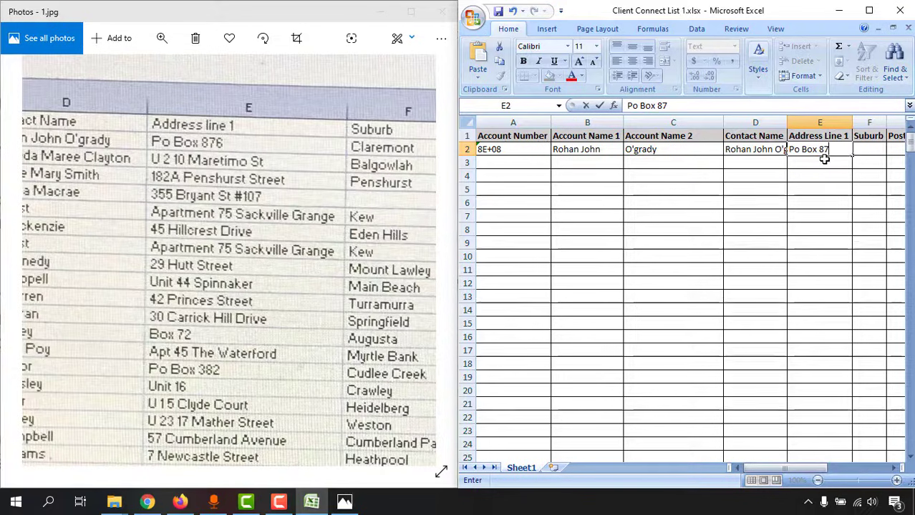
left_click_drag(314, 187, 190, 174)
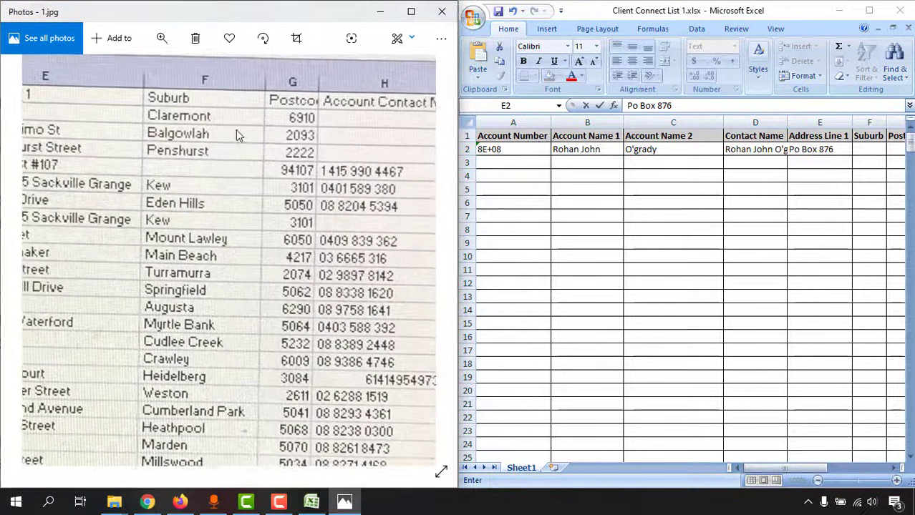
left_click(864, 160)
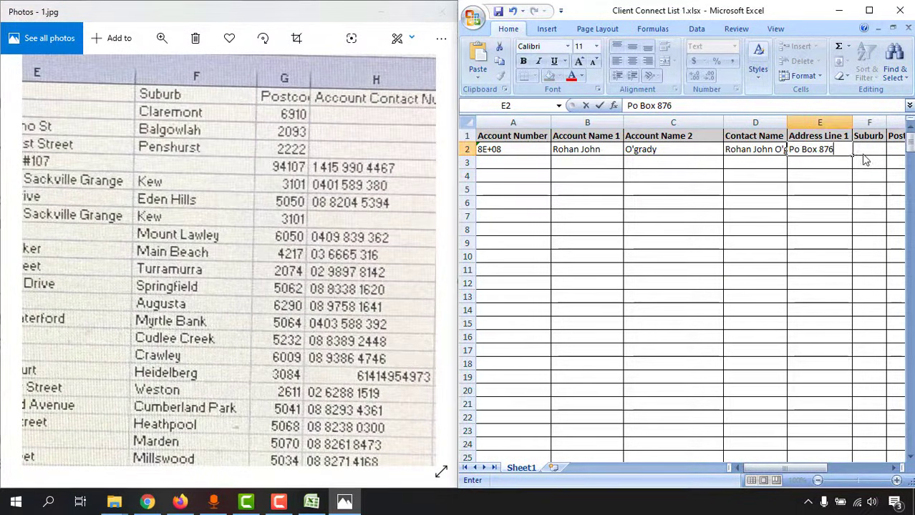
left_click(867, 150)
type("Clarem")
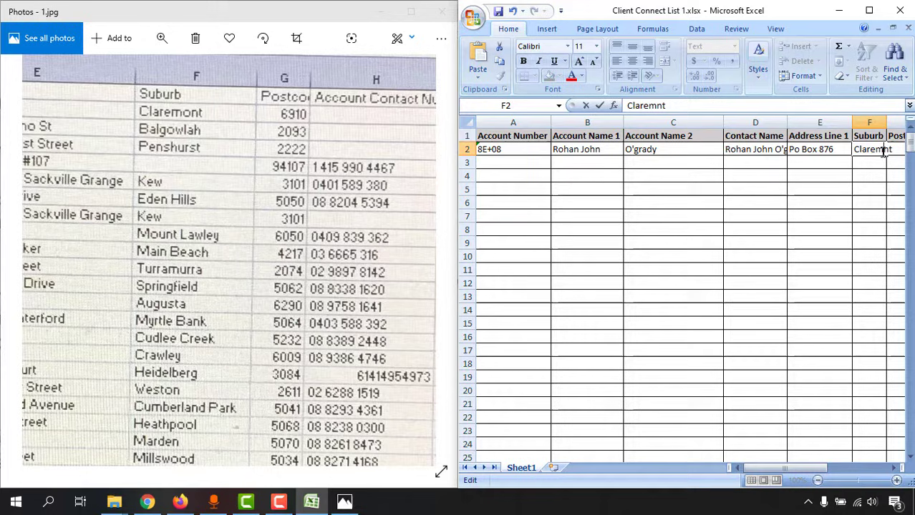
type("o")
left_click(831, 150)
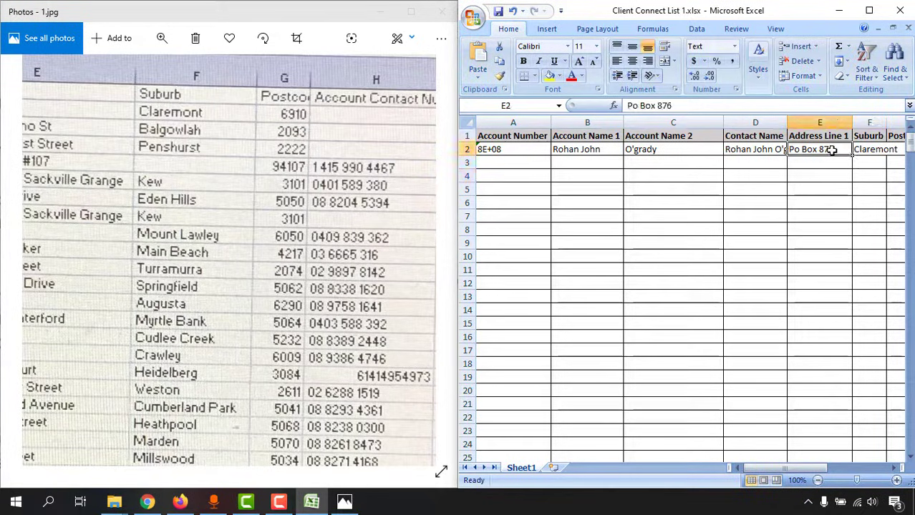
Enter the postcode in G2 and the client's email address in I2
key("Tab")
key("Tab")
key("Tab")
key("Tab")
key("Tab")
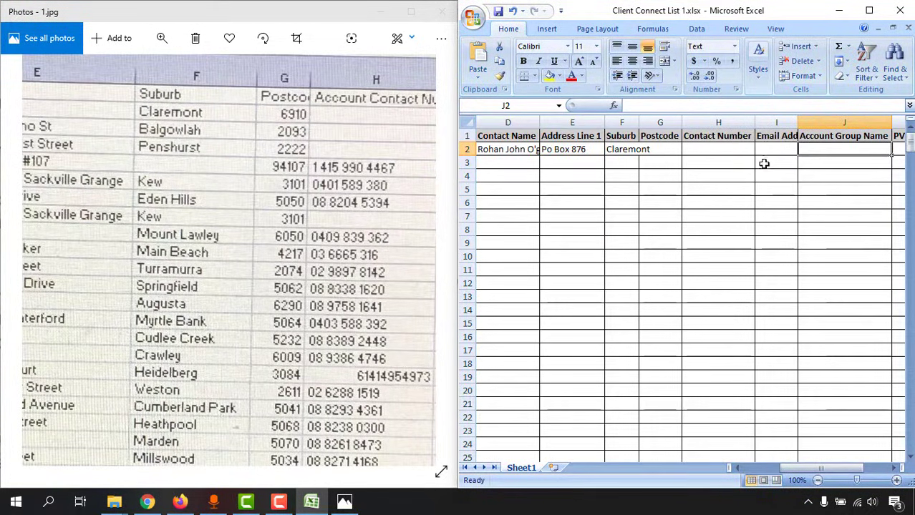
left_click(678, 150)
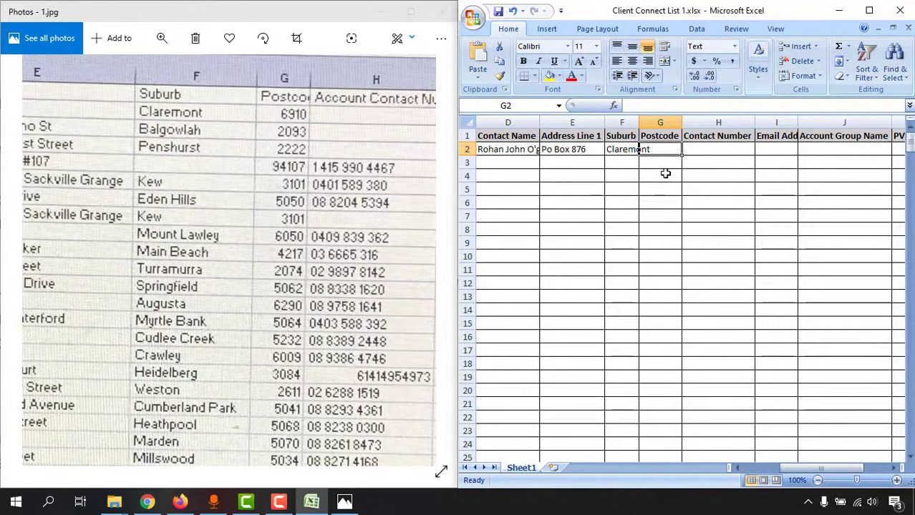
type("6910")
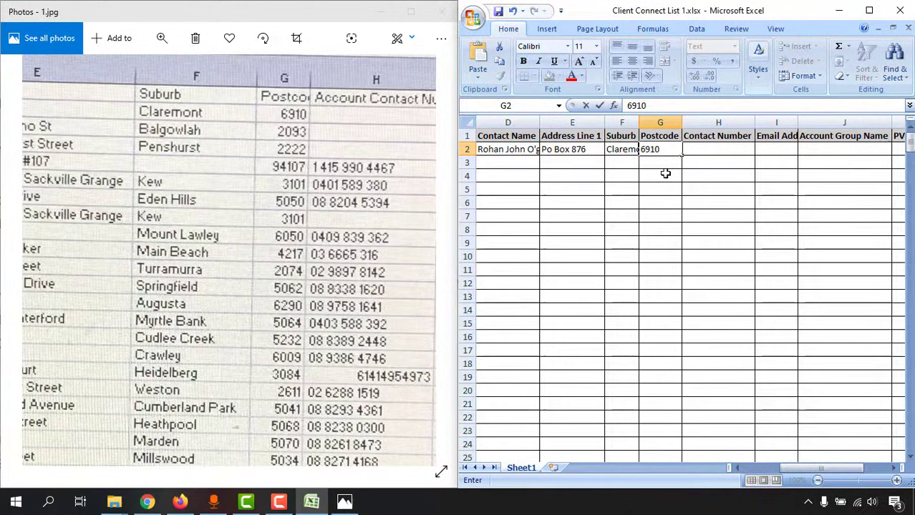
left_click_drag(362, 110, 225, 104)
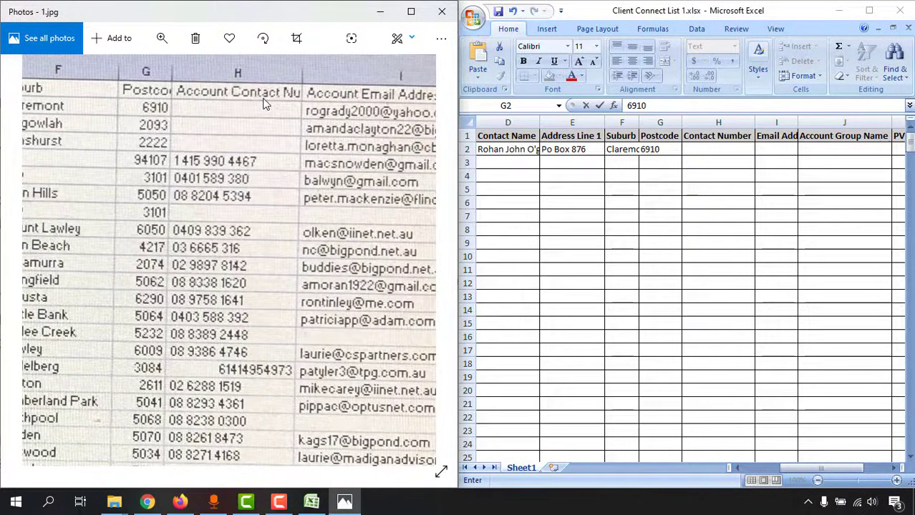
left_click(720, 158)
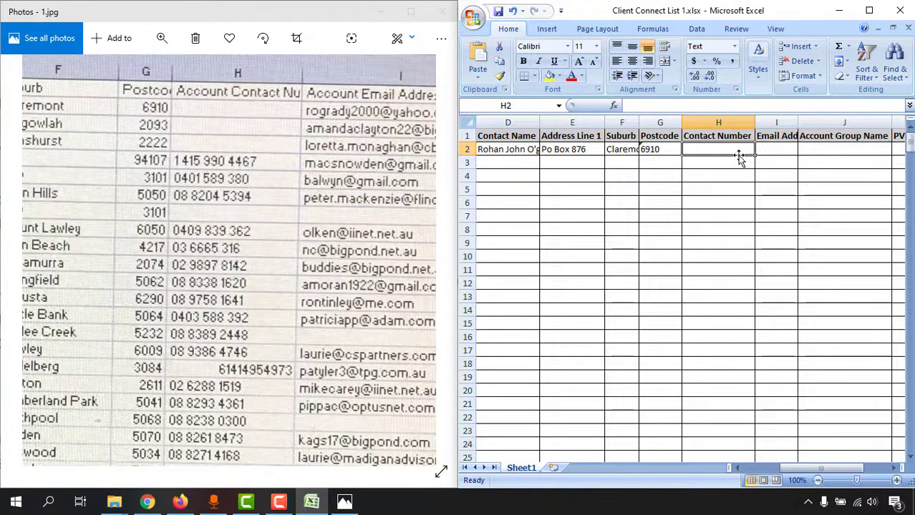
left_click_drag(353, 114, 247, 106)
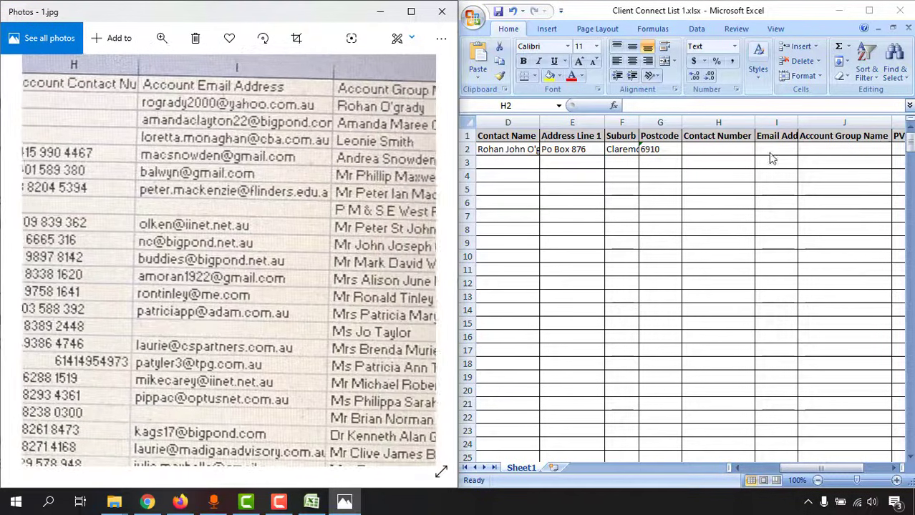
left_click(718, 149)
left_click(770, 149)
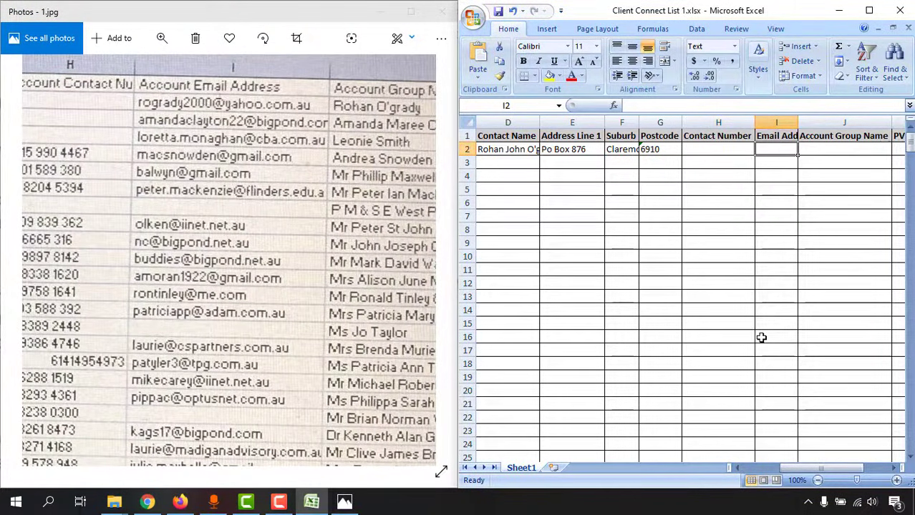
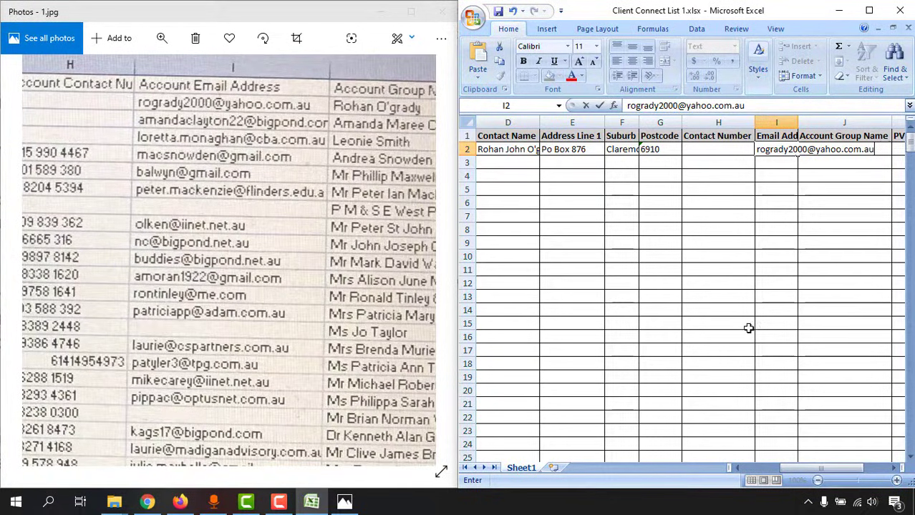
left_click(748, 327)
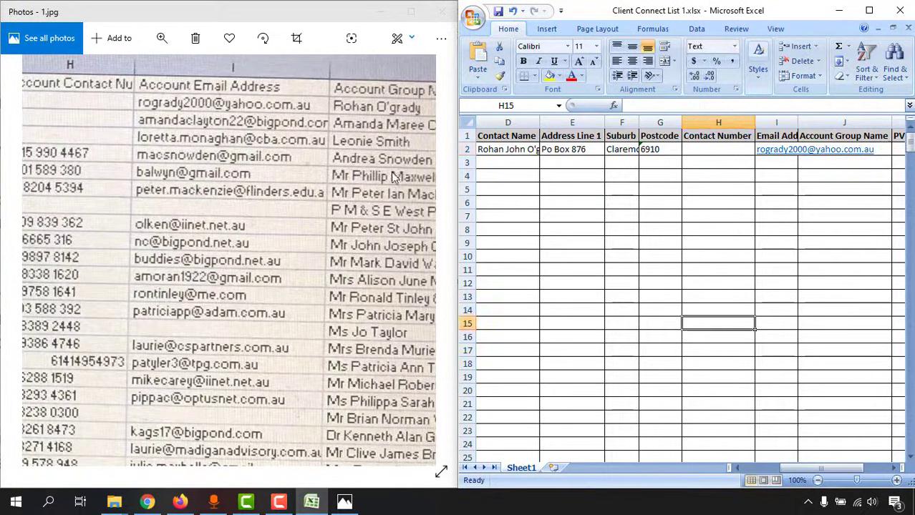
left_click_drag(396, 106, 156, 98)
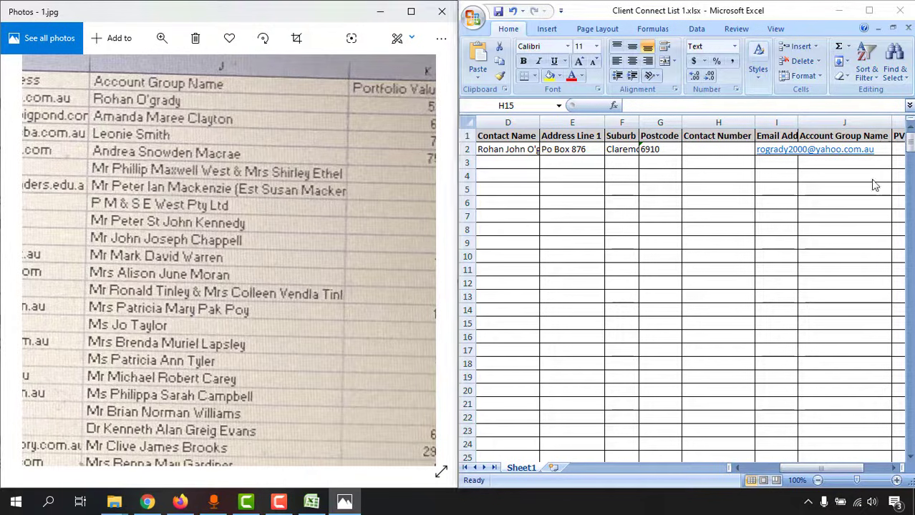
Enter the client's account group name in J2
left_click(852, 151)
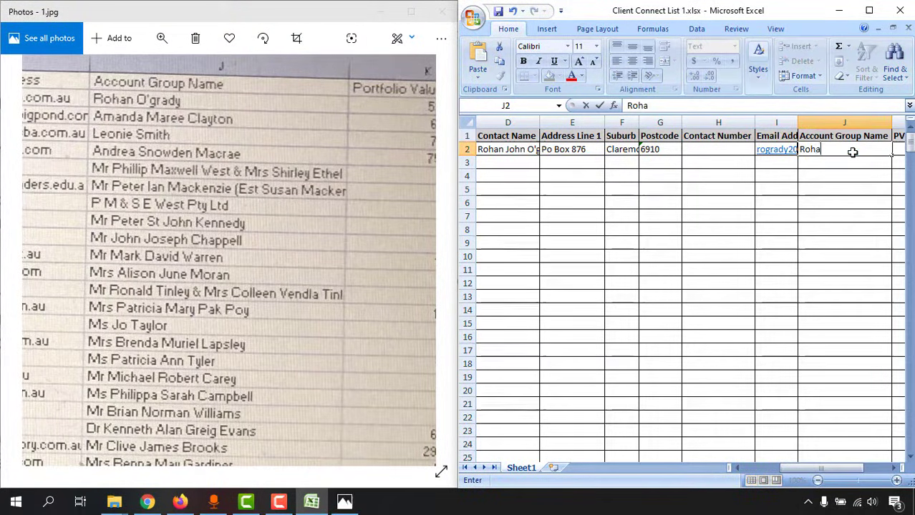
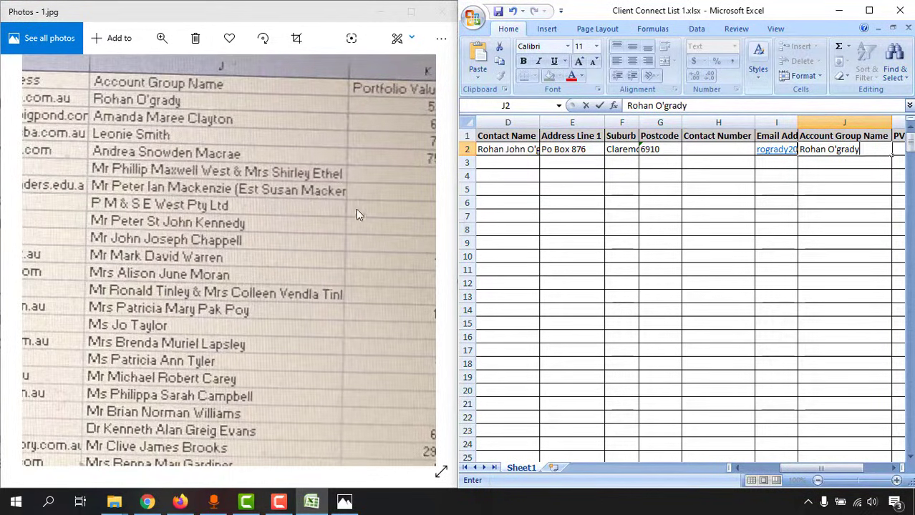
left_click_drag(356, 209, 127, 198)
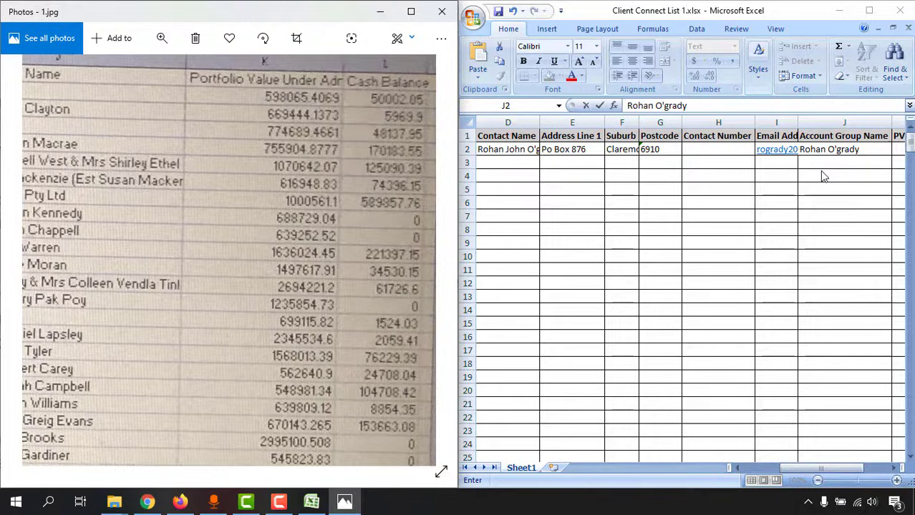
left_click(868, 152)
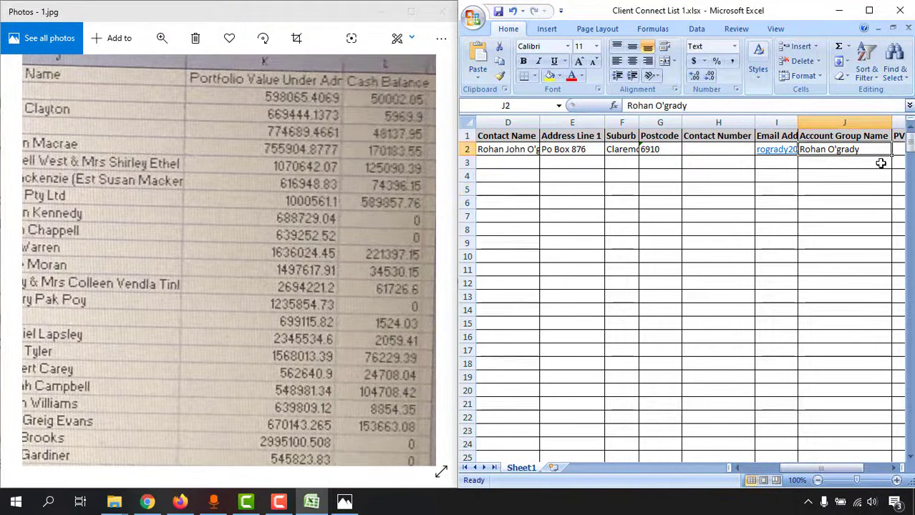
key("Tab")
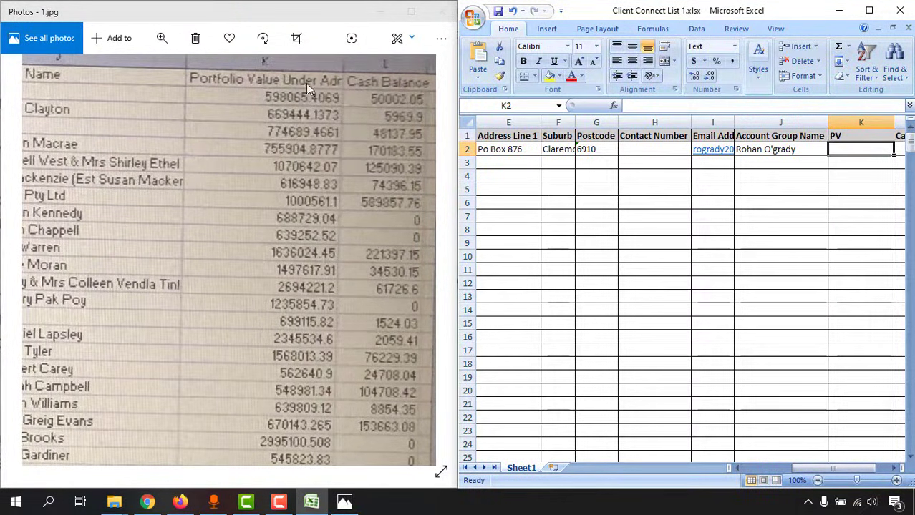
Enter PV 598065.4069 in K2 and cash balance 50002.05 in L2, then return to row start
type("59")
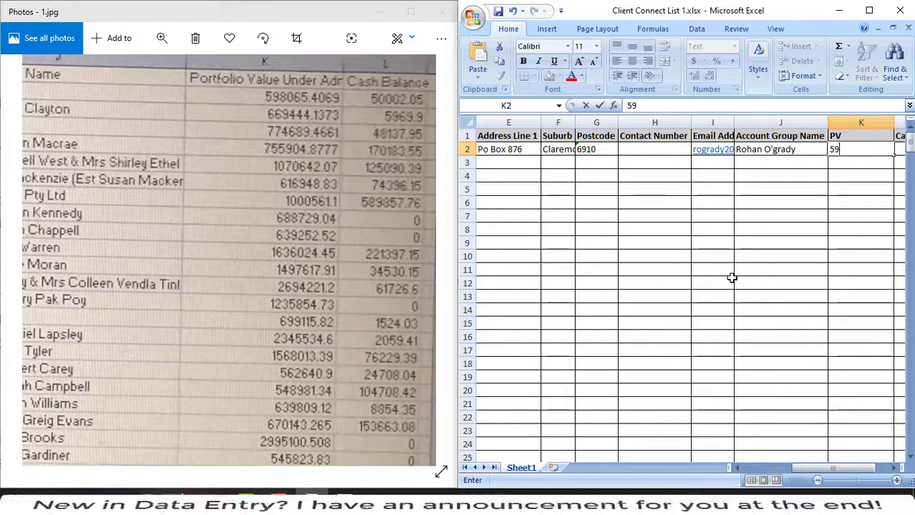
type("8065.")
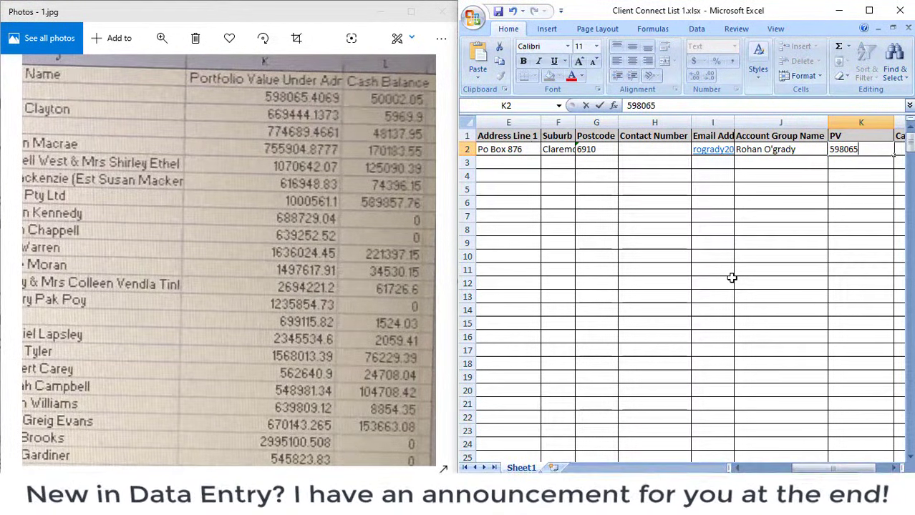
type("40")
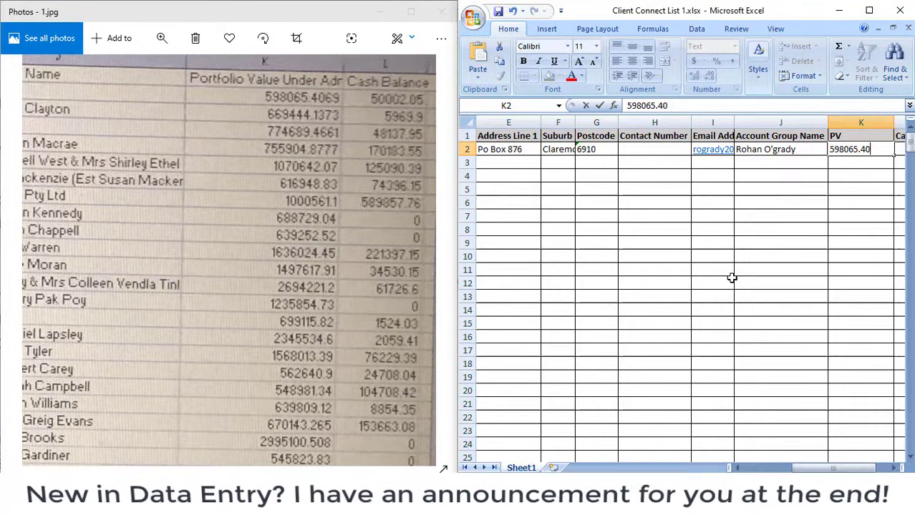
type("69")
left_click(171, 111)
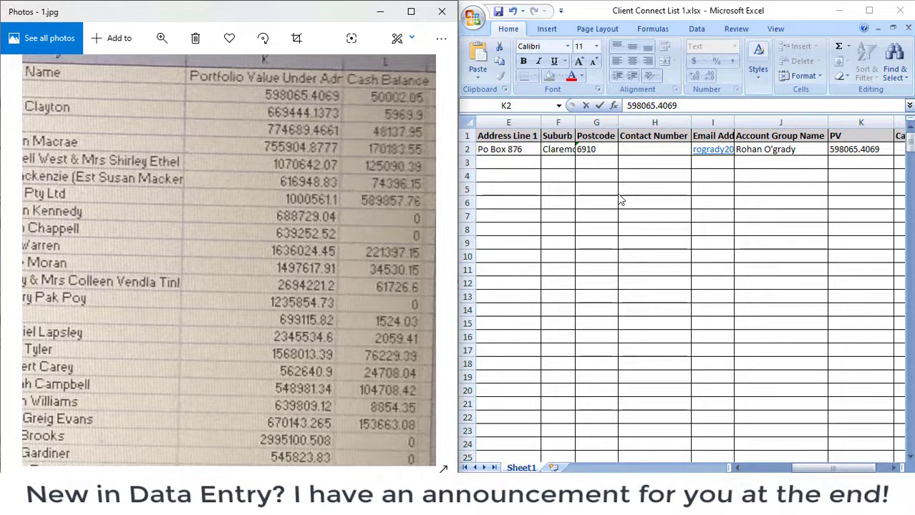
left_click(832, 204)
left_click(857, 159)
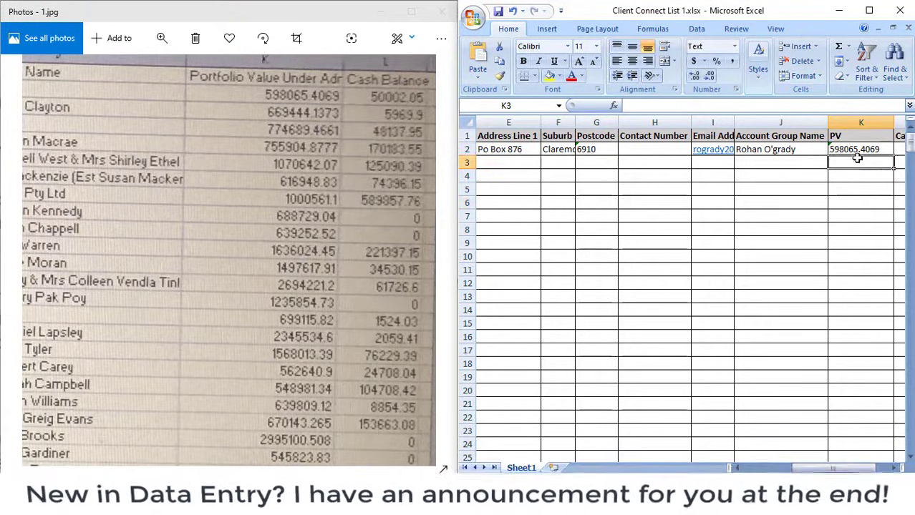
key("Right")
key("Up")
type("5")
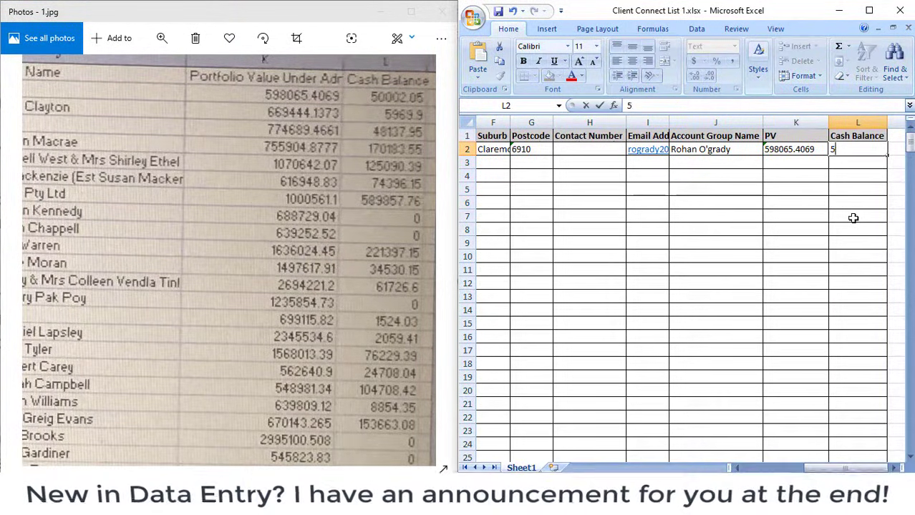
type("0002.05")
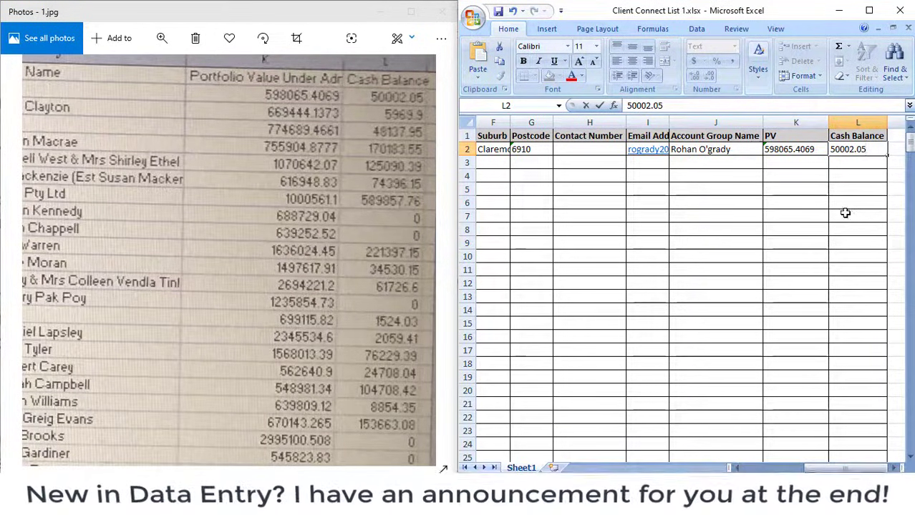
left_click(853, 218)
left_click(817, 151)
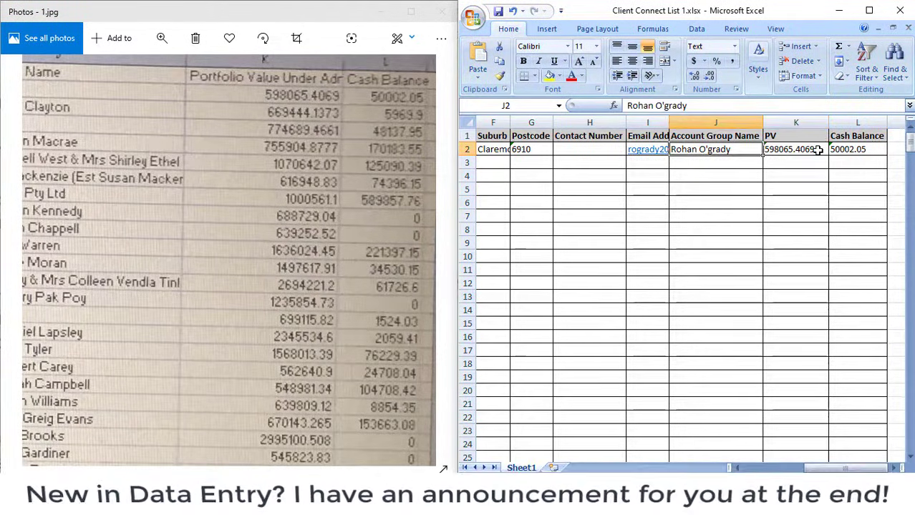
key("Home")
Close the Photos viewer, bringing back the browser's upside-down attachment image
left_click_drag(512, 164, 550, 433)
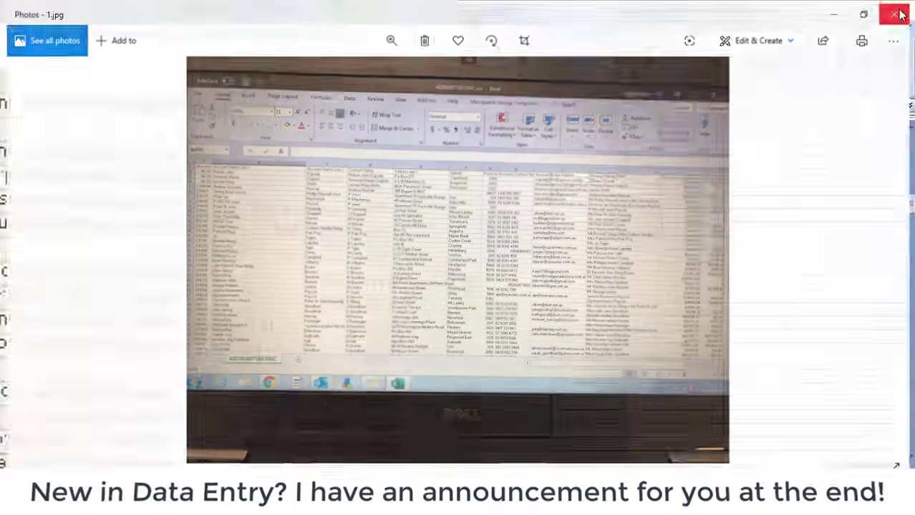
left_click(901, 11)
Close the current attachment image, then open the 2.jpg attachment in a new tab and view it
left_click(294, 116)
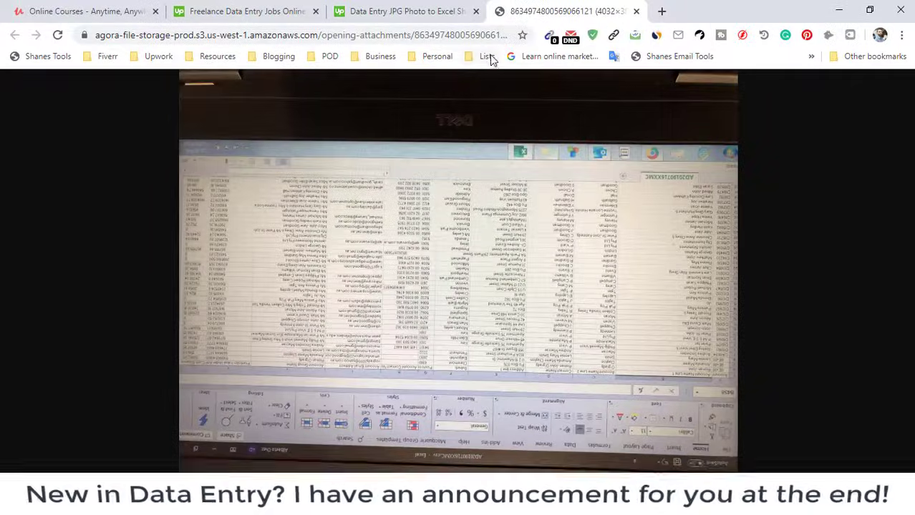
left_click(635, 10)
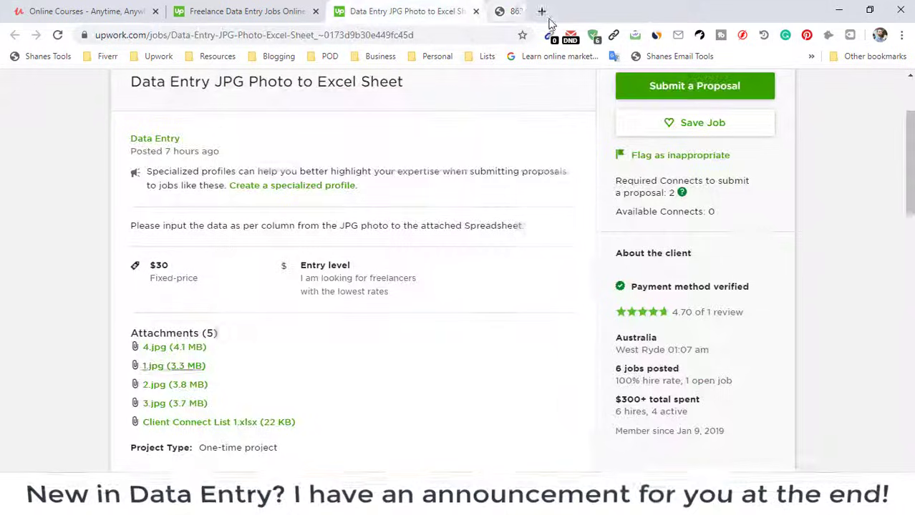
right_click(169, 385)
left_click(216, 204)
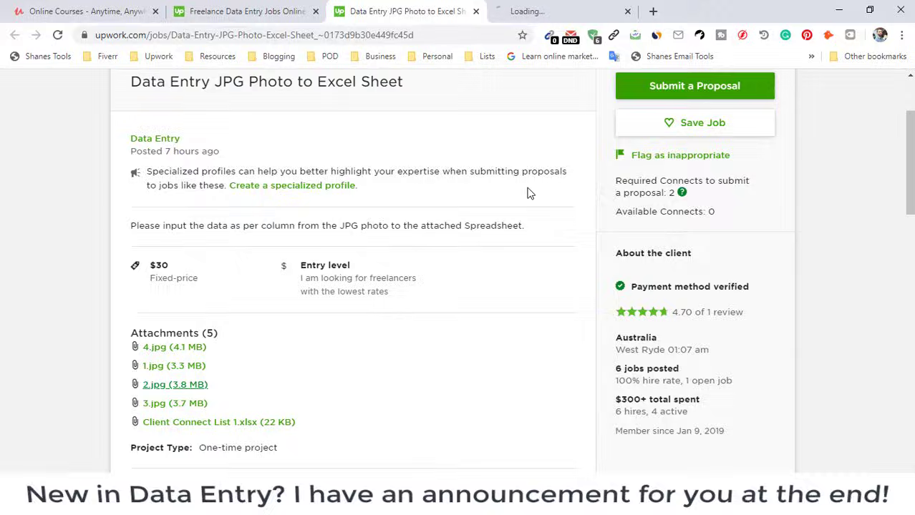
left_click(565, 11)
left_click(387, 9)
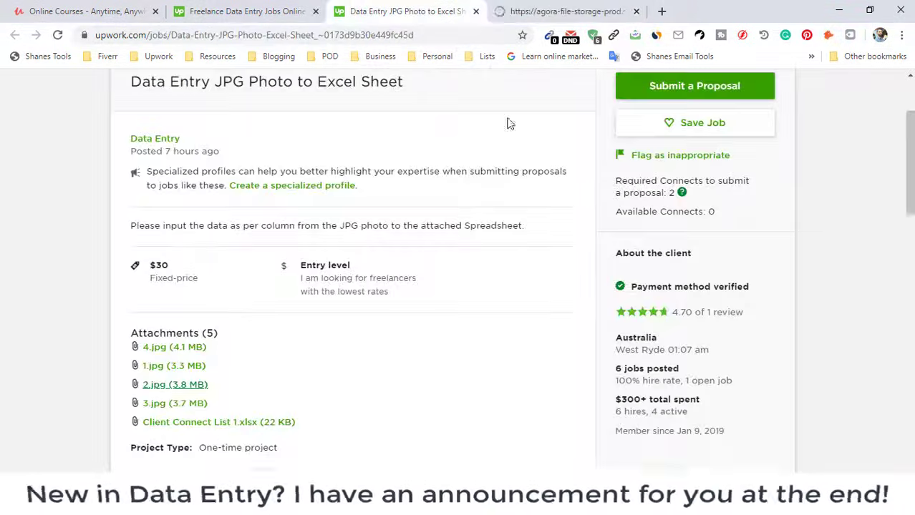
left_click(617, 9)
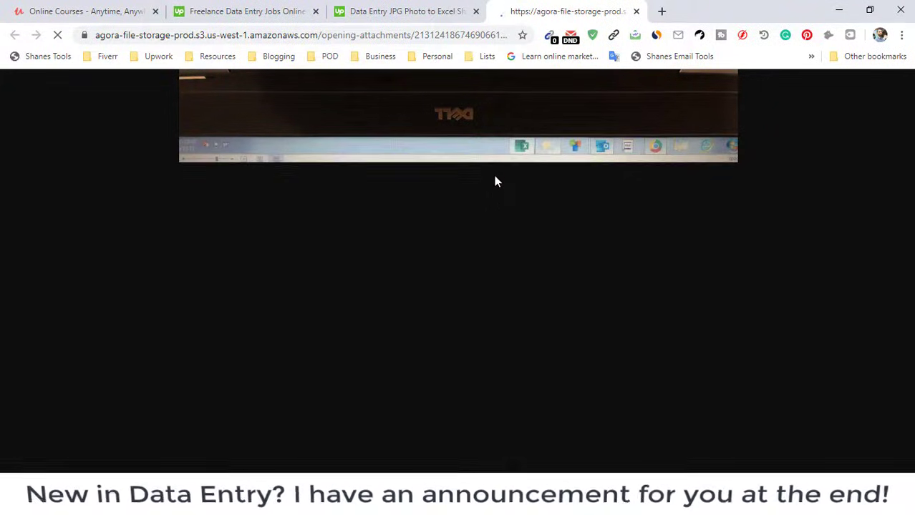
Return to the Client Connect List spreadsheet and select cell A3, the next empty account number
key("alt+Tab")
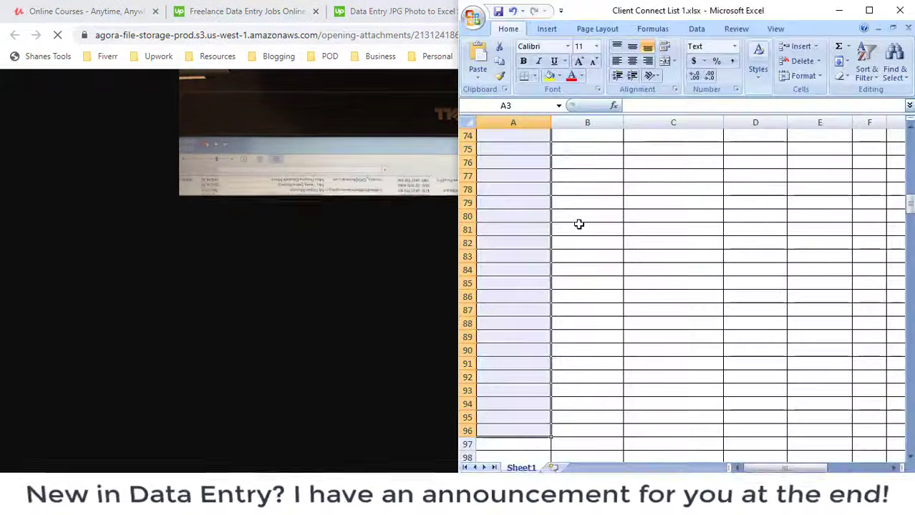
left_click(578, 226)
scroll(529, 204, "up", 9)
scroll(537, 208, "up", 11)
scroll(529, 205, "up", 5)
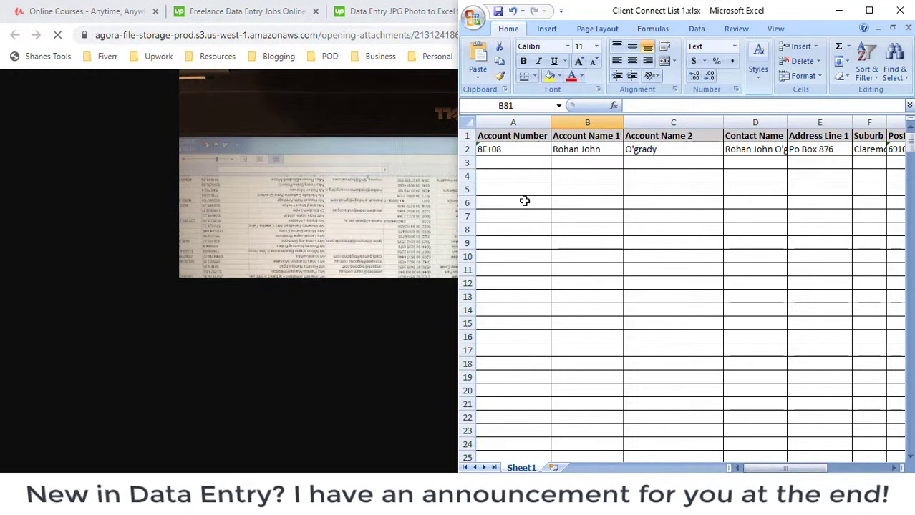
left_click(498, 163)
View the 2.jpg photo full size, close it, and select a block of empty account number cells
key("alt+Tab")
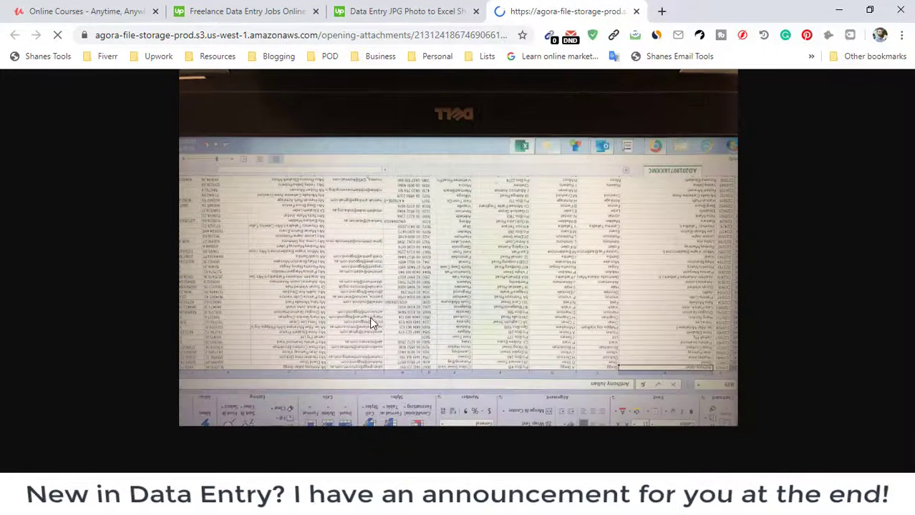
left_click(369, 316)
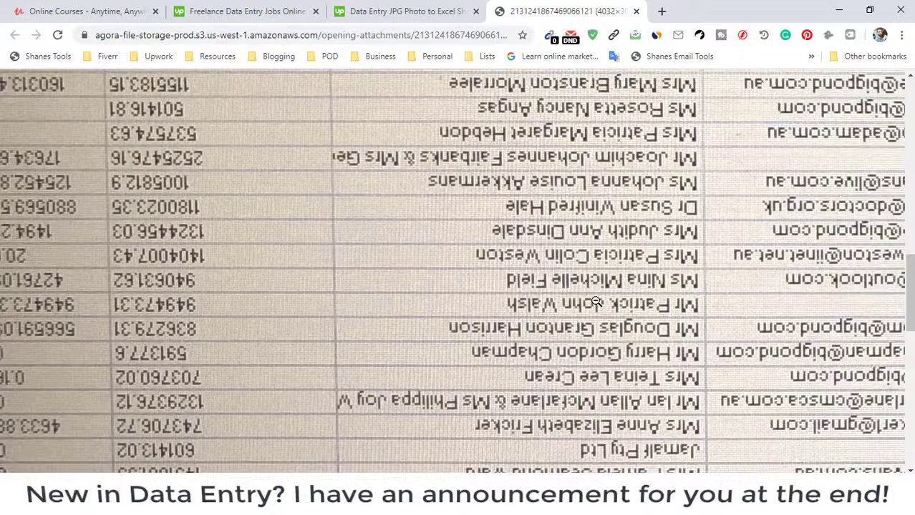
key("ctrl+w")
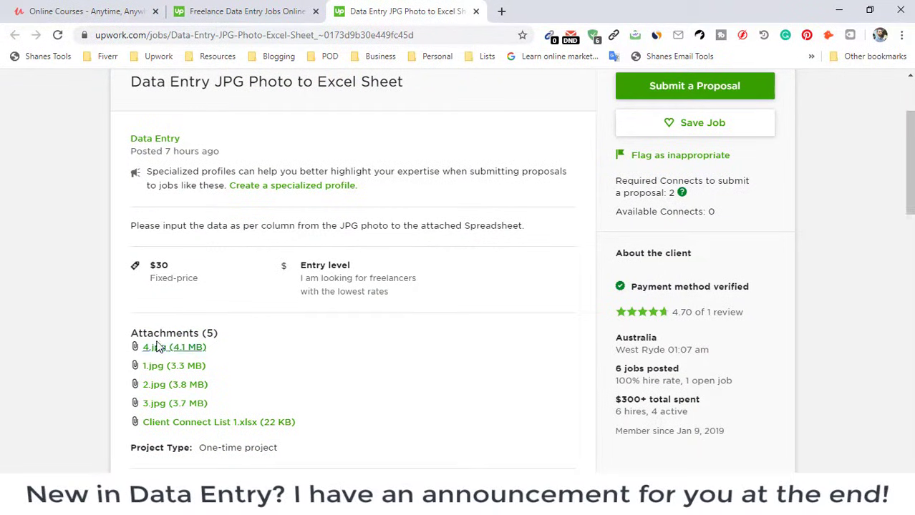
key("alt+Tab")
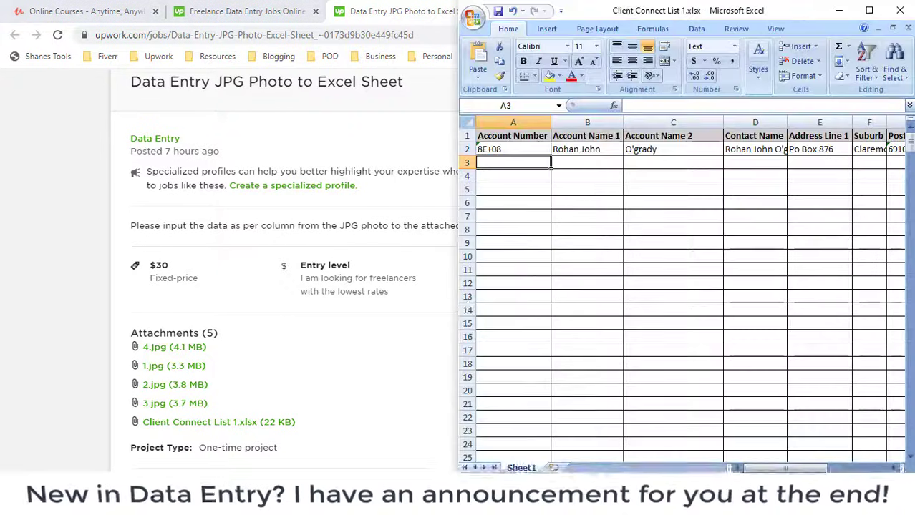
left_click_drag(519, 204, 515, 377)
left_click(514, 378)
Bring the Upwork Data Entry JPG Photo to Excel Sheet job page in front of Excel
left_click(162, 307)
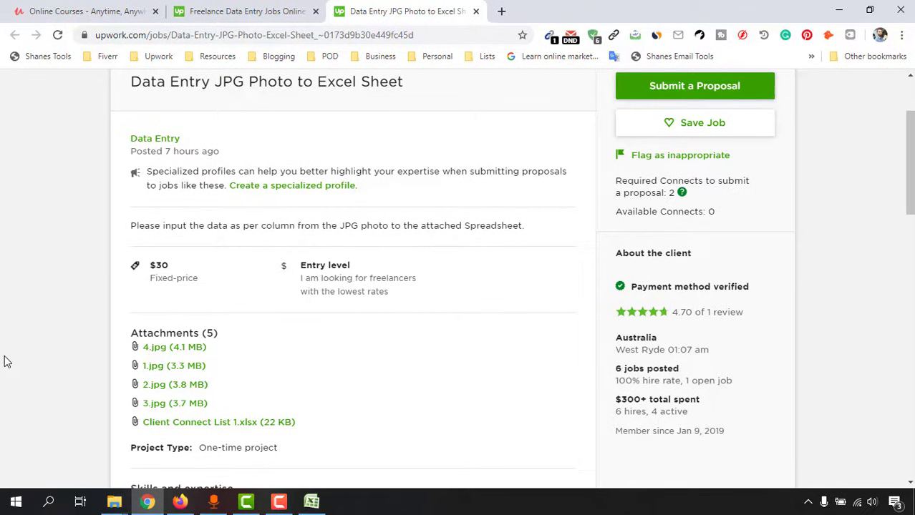
Switch to the Udemy 'Online Courses' tab showing the 'data entry' course results
left_click(43, 11)
mouse_move(141, 115)
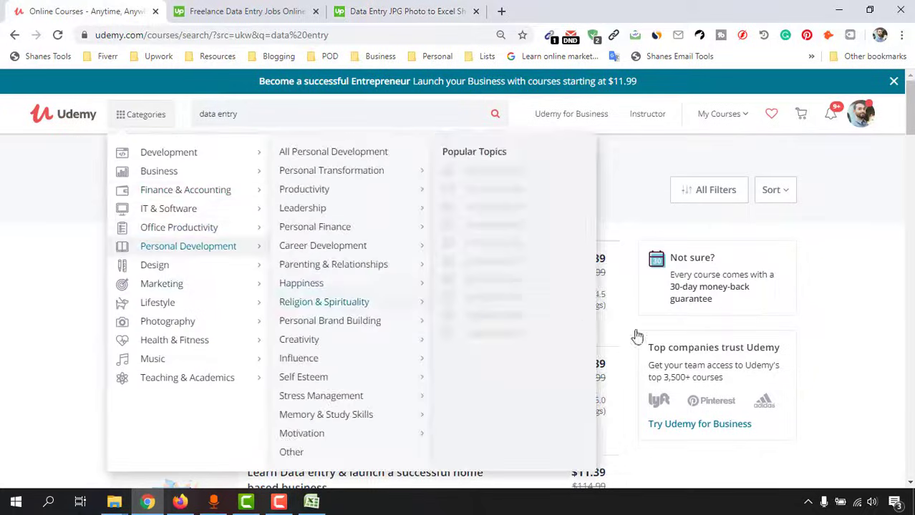